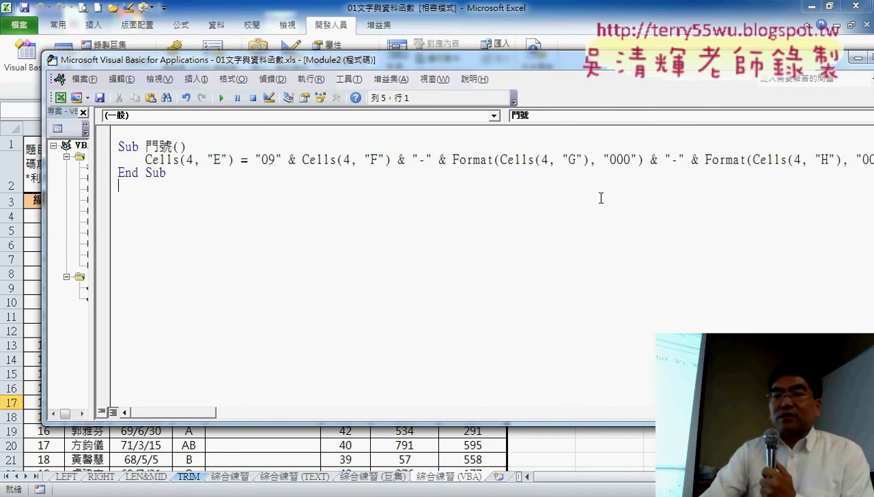
Break the 門號 statement onto a new line before the H-column Format, causing a compile error
double_click(399, 159)
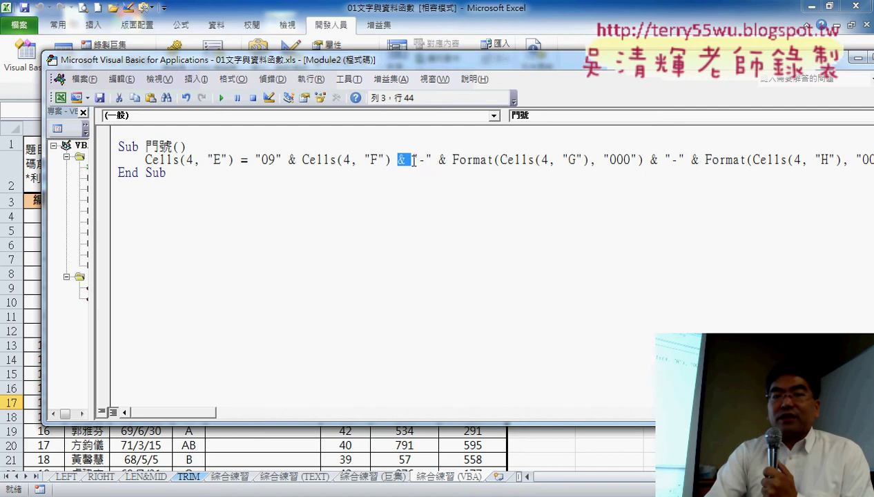
double_click(442, 159)
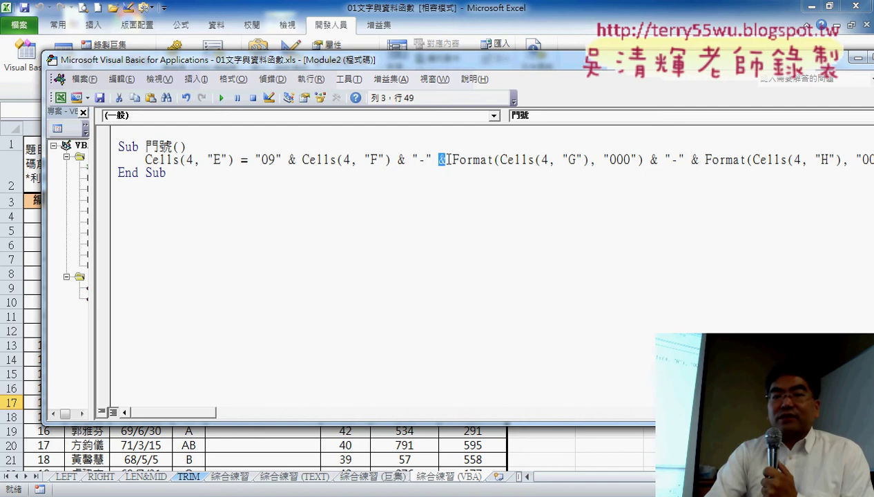
double_click(694, 160)
double_click(653, 160)
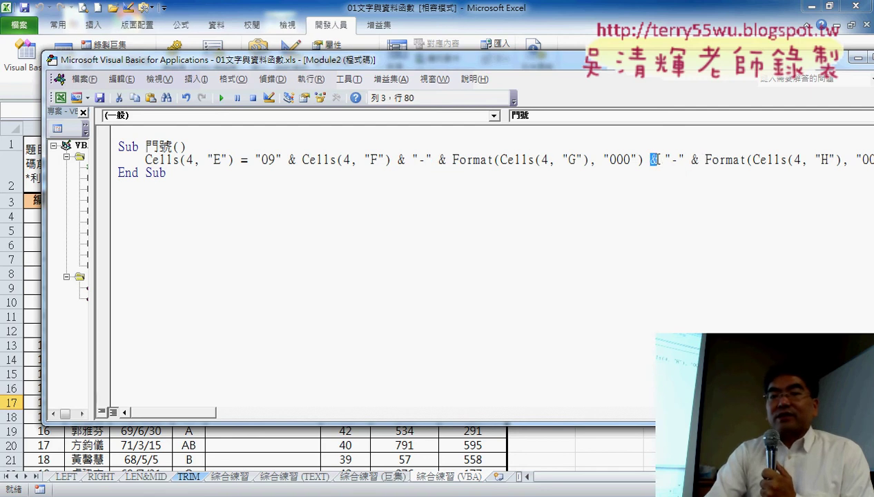
double_click(701, 160)
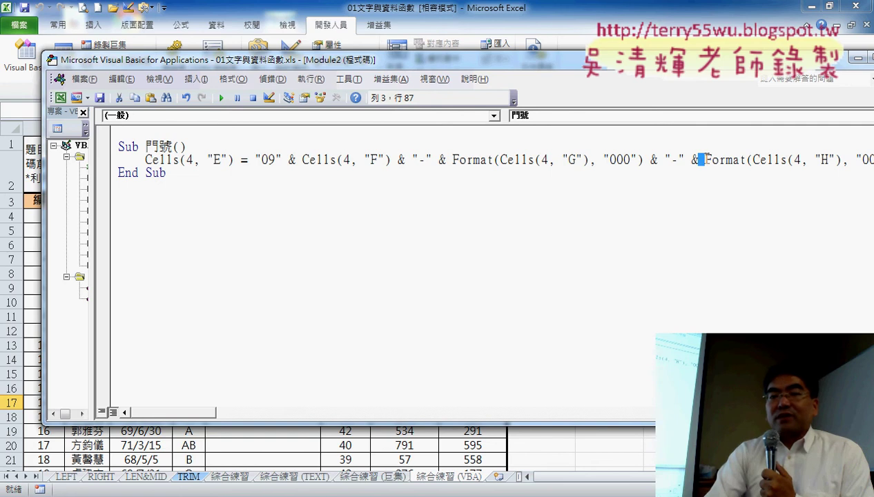
key("Return")
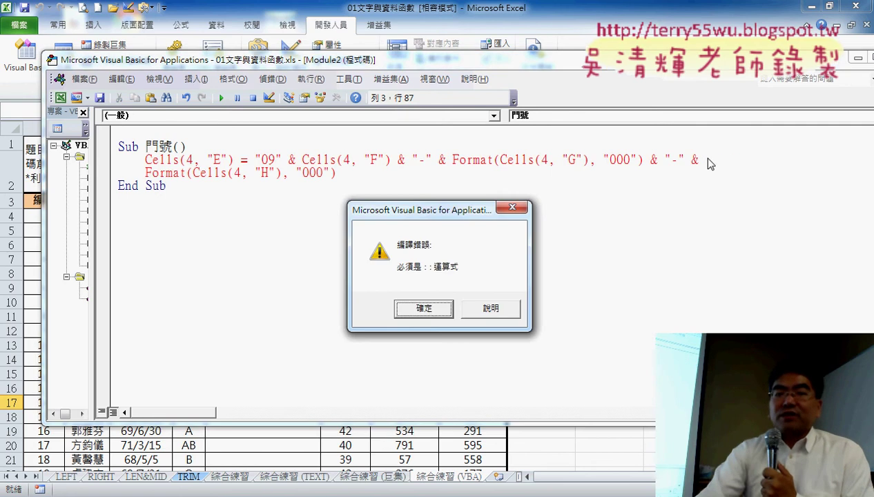
Dismiss the compile error, rejoin the statement, and add a ' _' continuation before the H-column Format
left_click(424, 309)
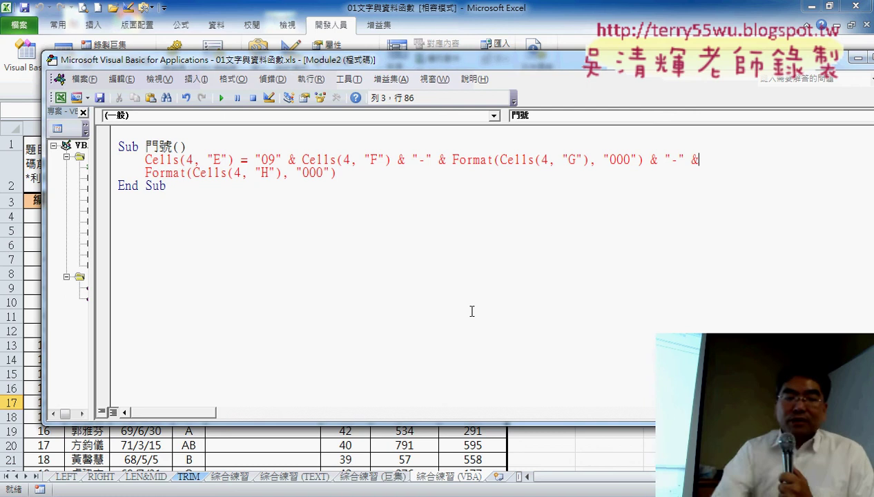
key("Delete")
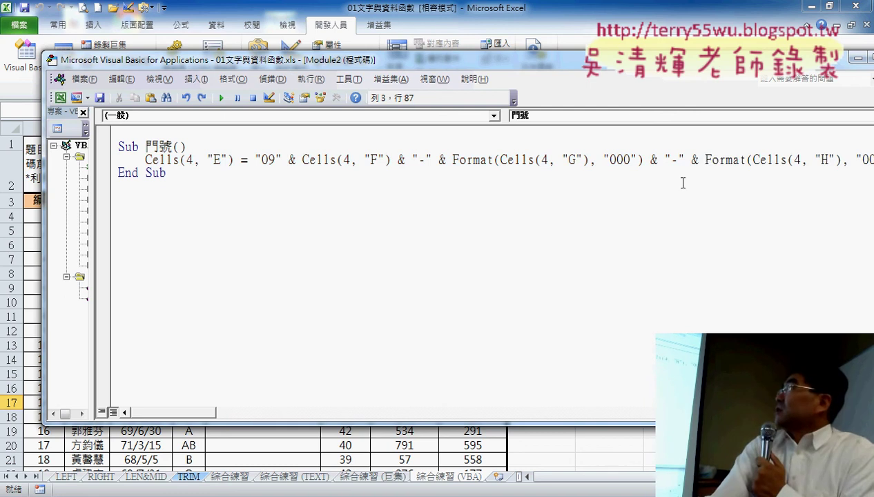
left_click_drag(704, 159, 697, 159)
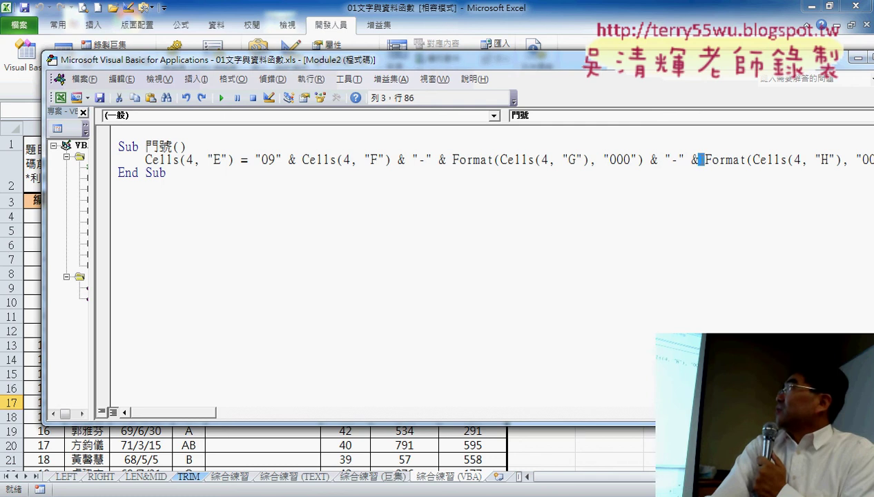
left_click(707, 160)
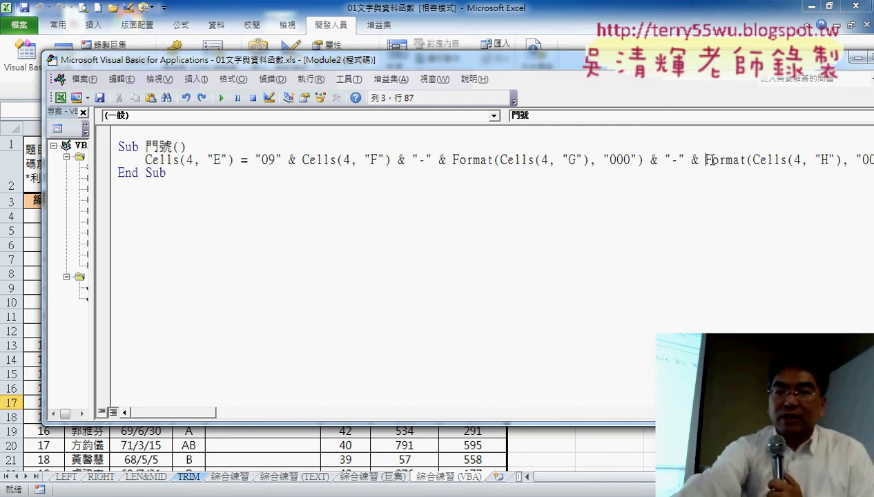
type("_")
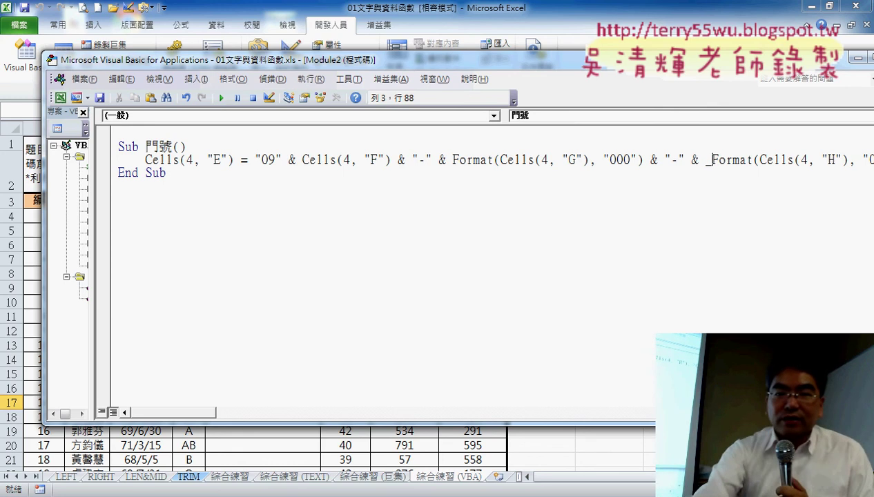
key("Return")
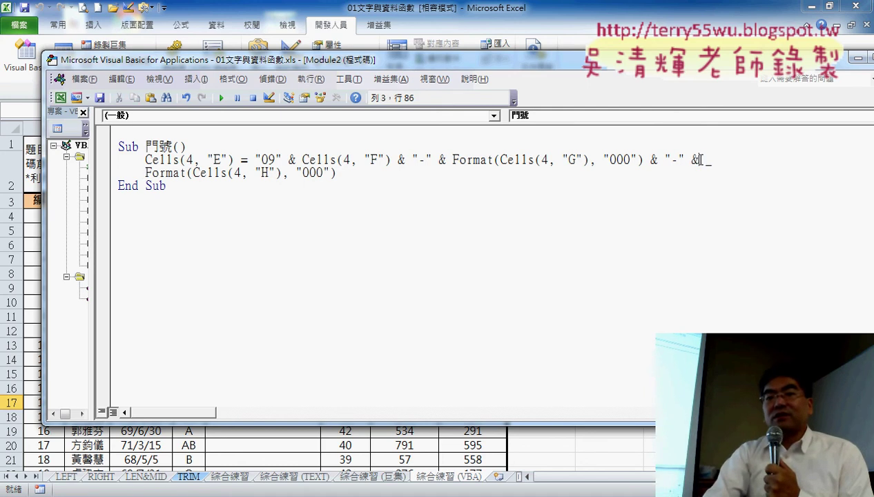
Fix the ' _' continuation after the final & and move the code window to reveal the sheet
left_click_drag(698, 160, 710, 163)
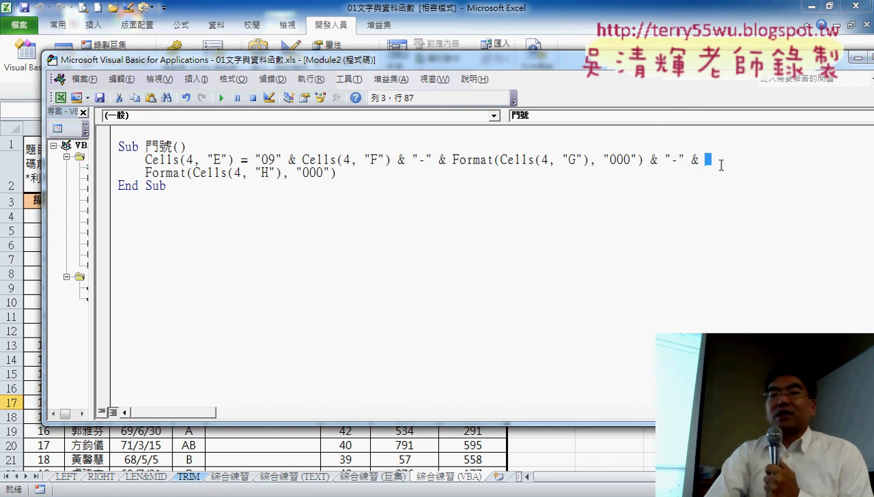
type("_")
left_click(236, 147)
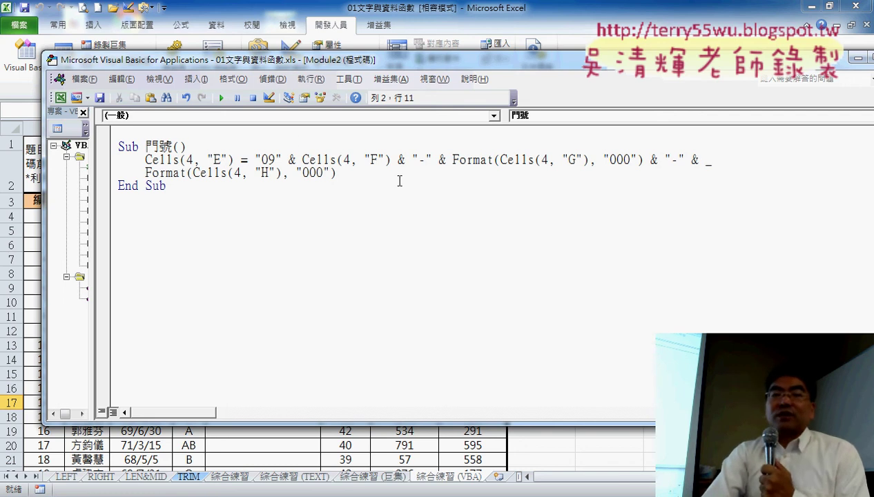
left_click_drag(368, 66, 635, 88)
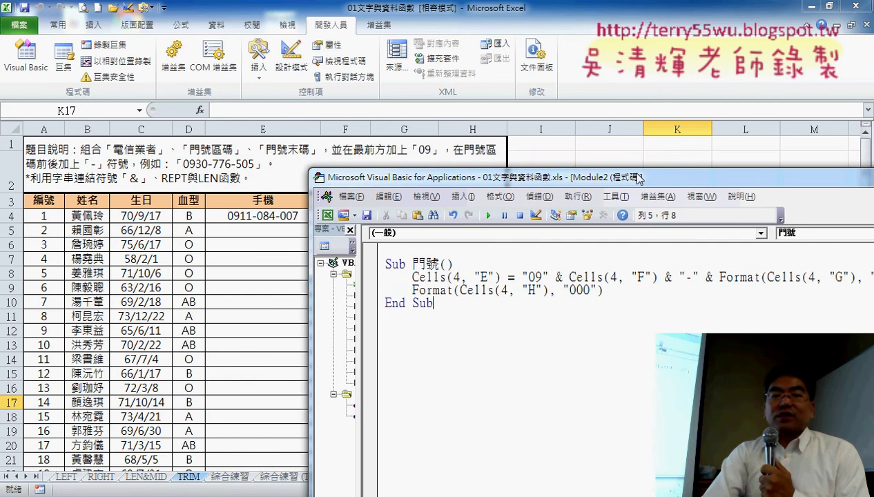
Paste a copy of the phone-number statement below and change its Cells E, F and G rows to 5
left_click_drag(603, 194, 362, 178)
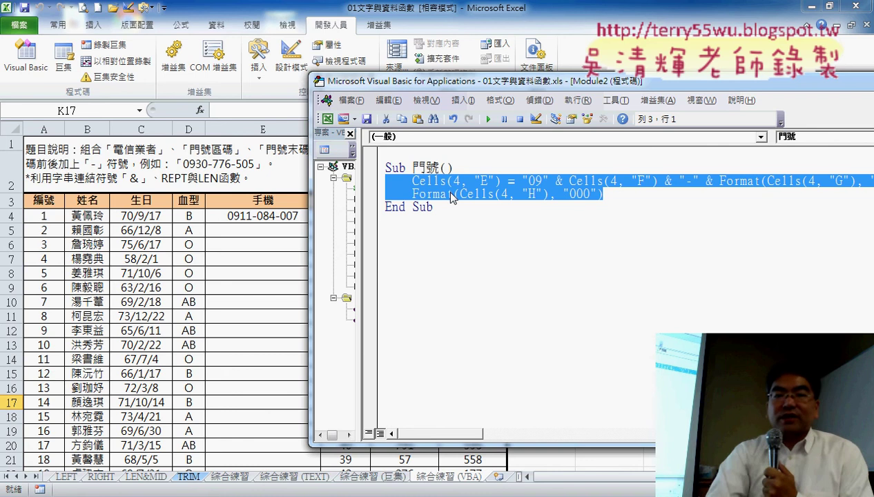
left_click(620, 195)
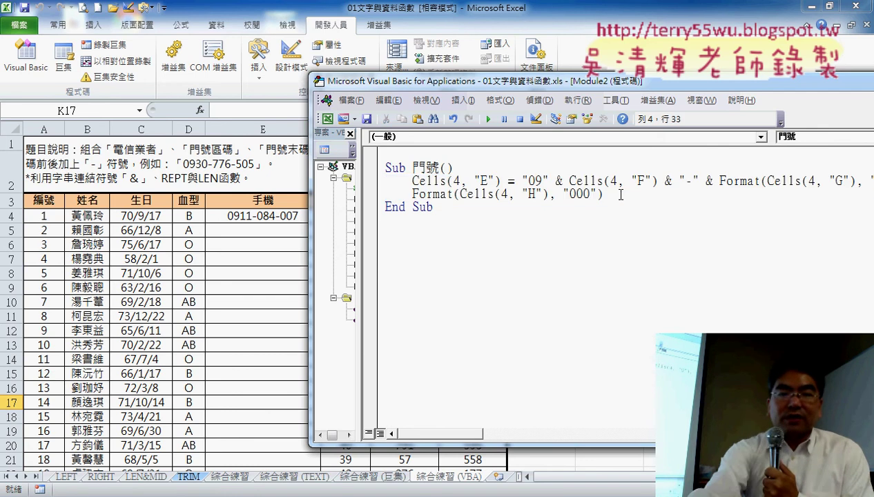
key("Return")
key("ctrl+v")
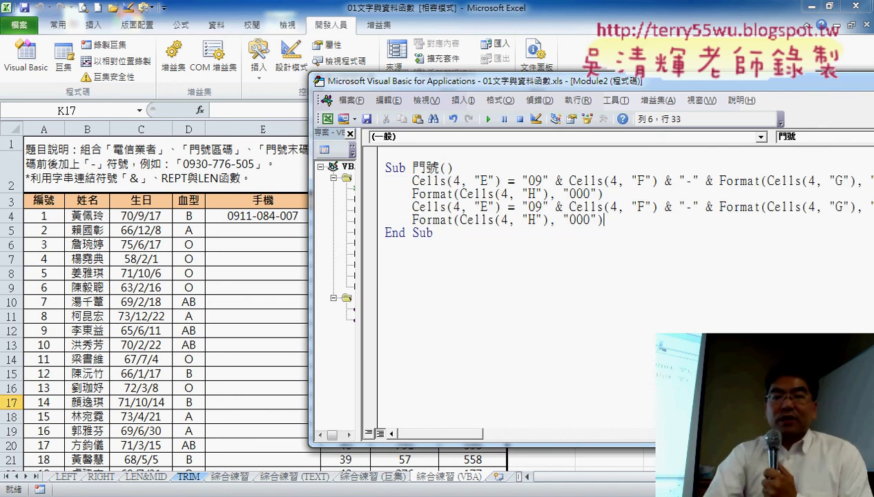
left_click_drag(461, 206, 452, 207)
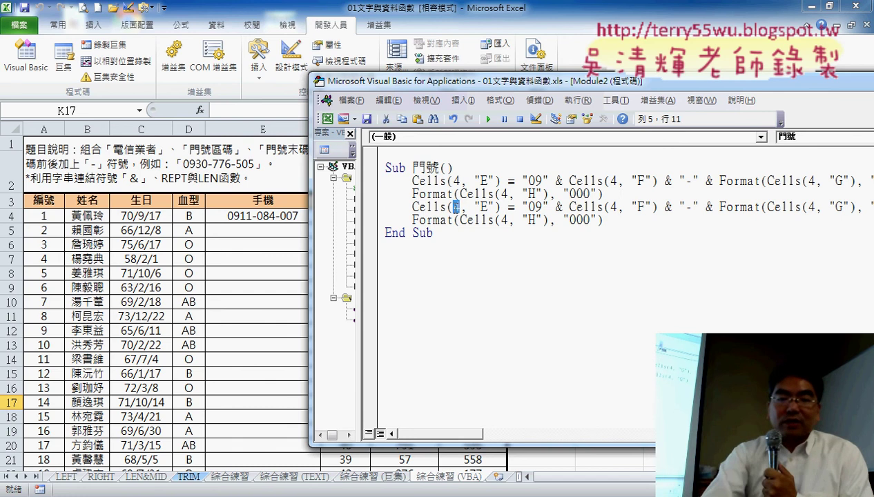
type("5")
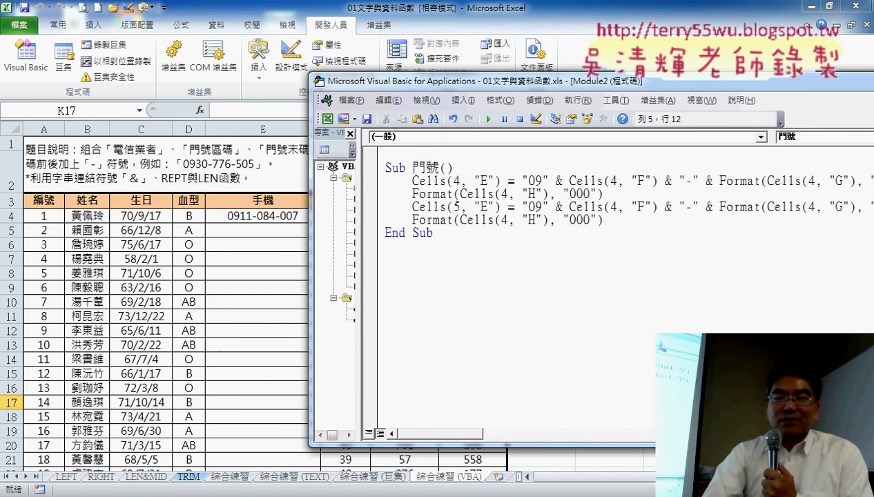
left_click_drag(610, 206, 617, 206)
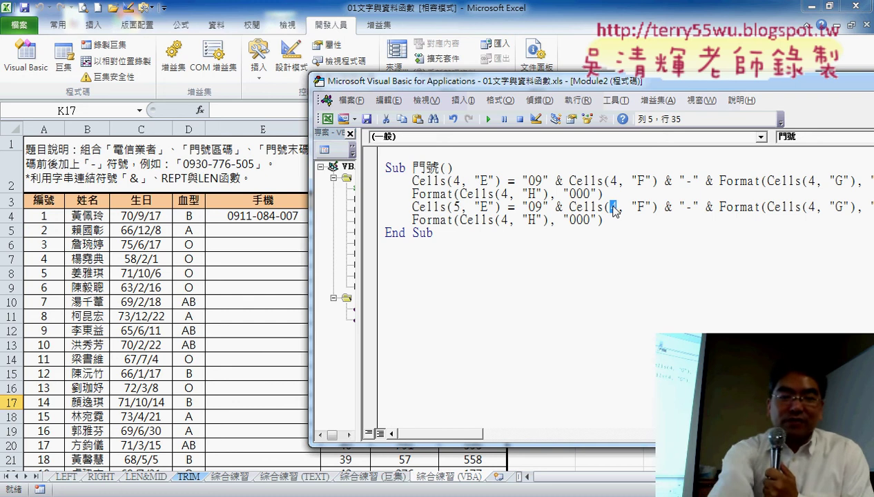
type("5")
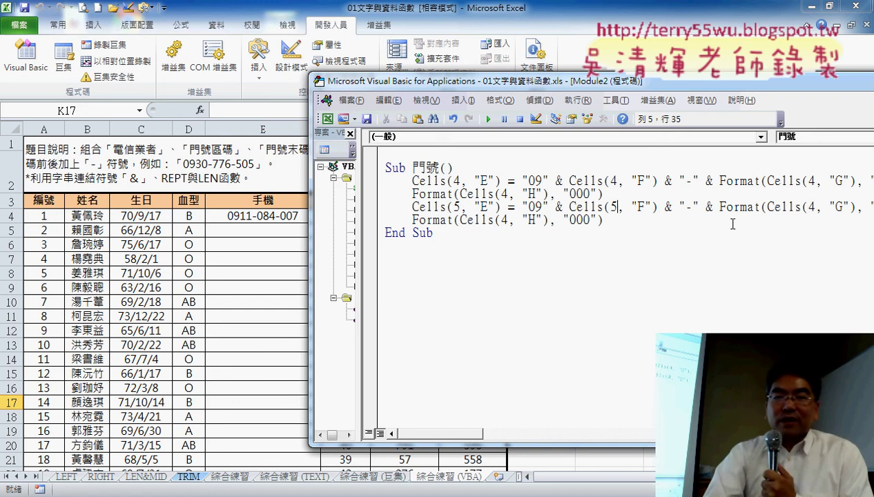
left_click_drag(806, 209, 815, 200)
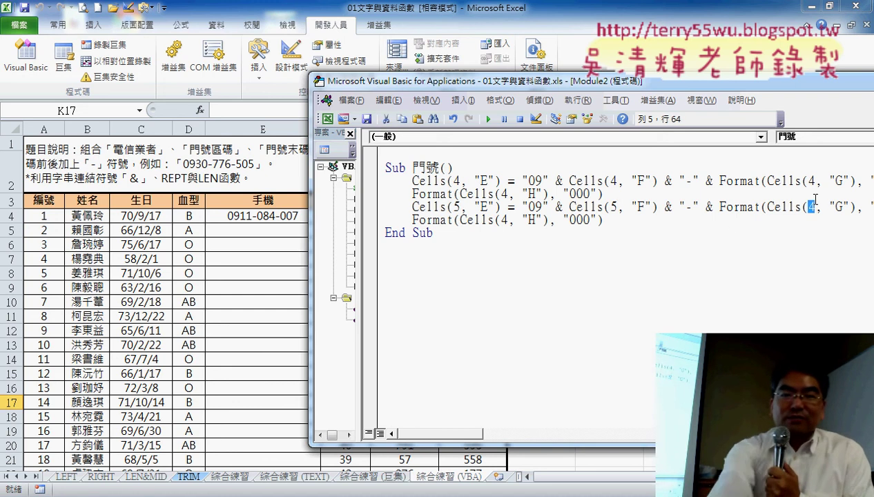
type("5")
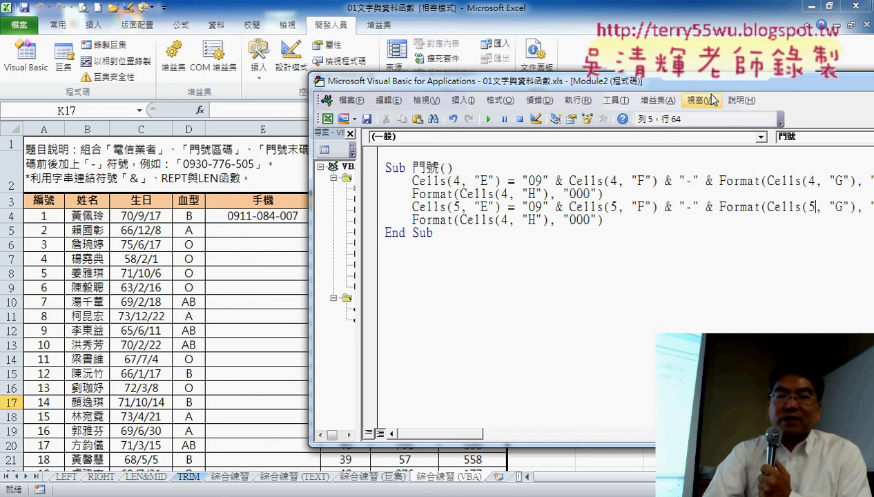
left_click_drag(698, 81, 586, 81)
left_click_drag(766, 83, 669, 89)
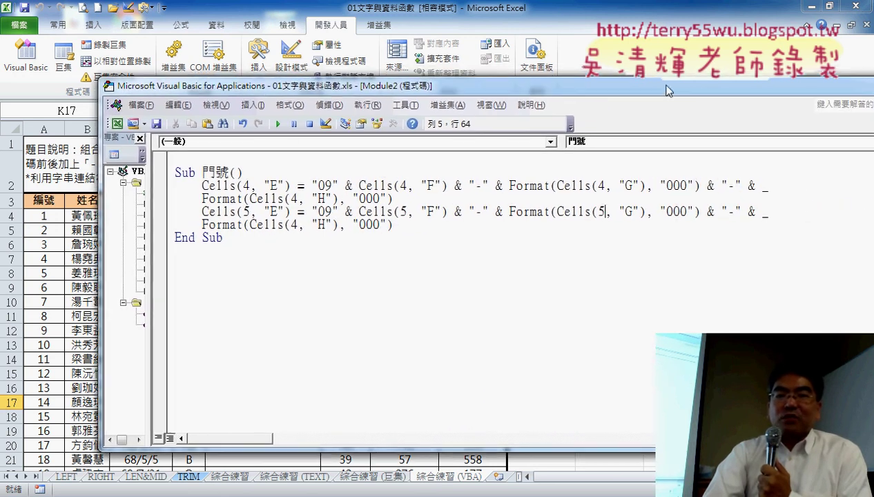
left_click_drag(556, 85, 784, 97)
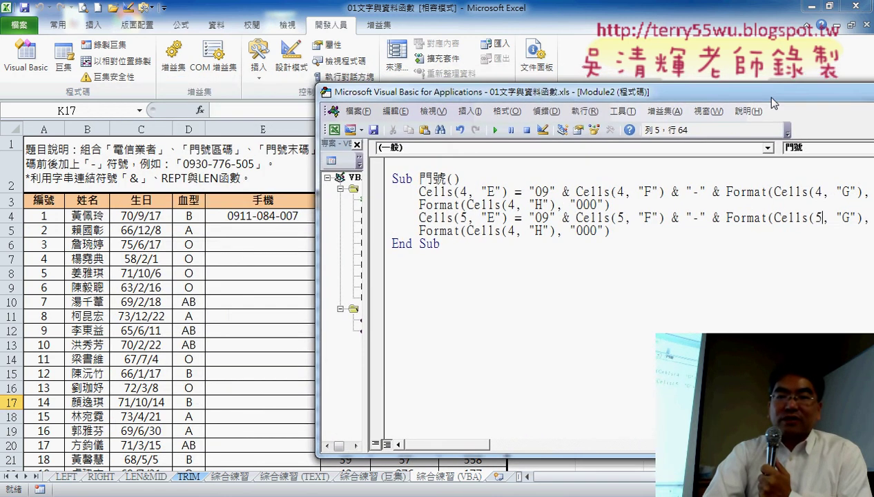
left_click(507, 135)
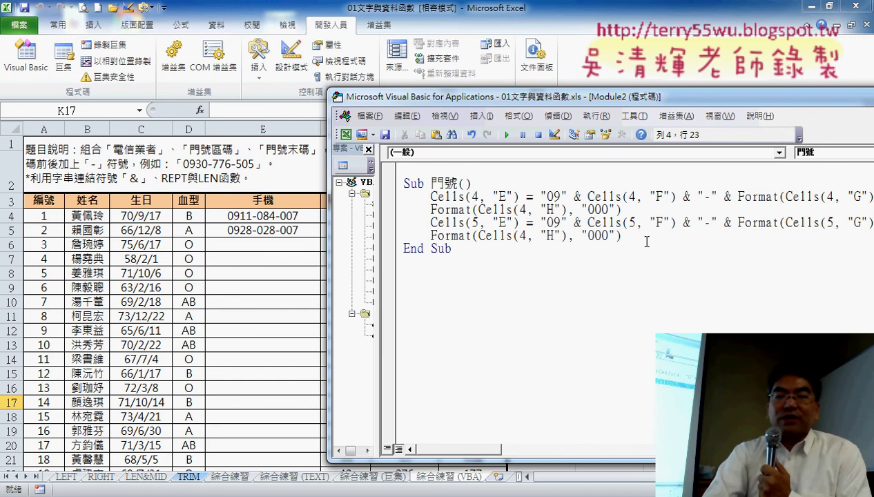
mouse_move(622, 236)
left_mouse_down()
mouse_move(396, 216)
mouse_move(623, 209)
left_mouse_up()
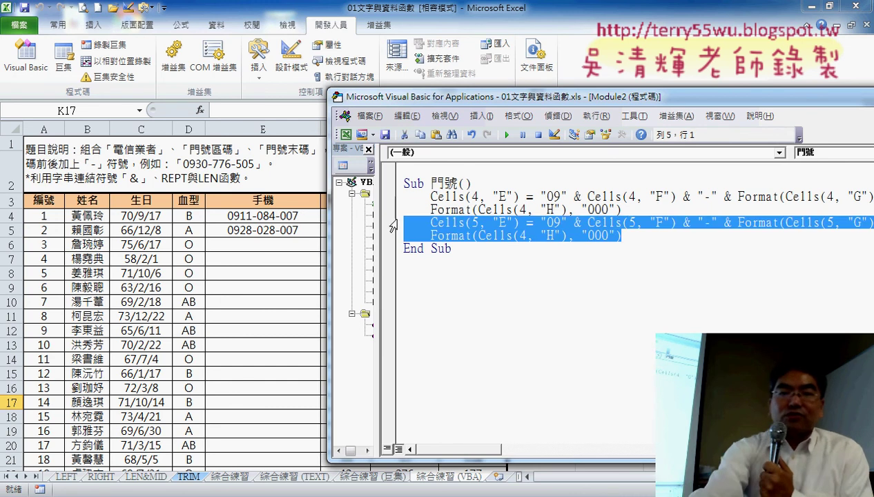
Delete the row-5 statement and insert a blank line below Sub 門號()
key("Delete")
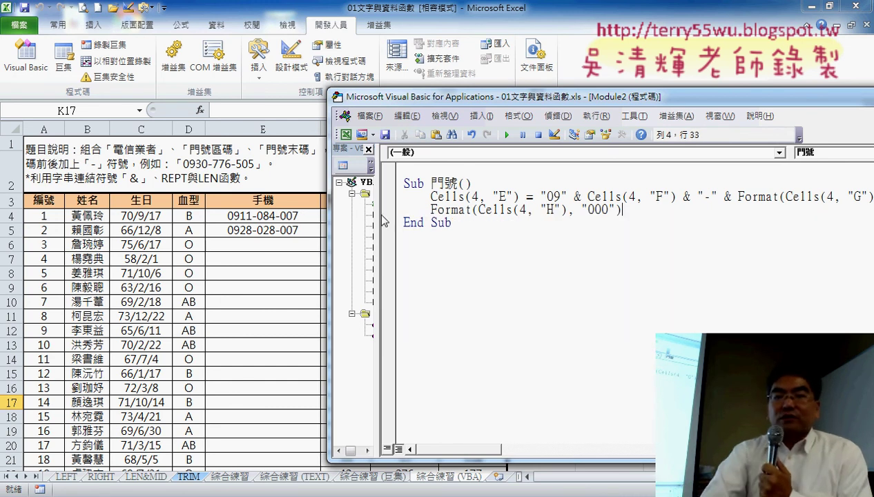
left_click(486, 185)
key("Return")
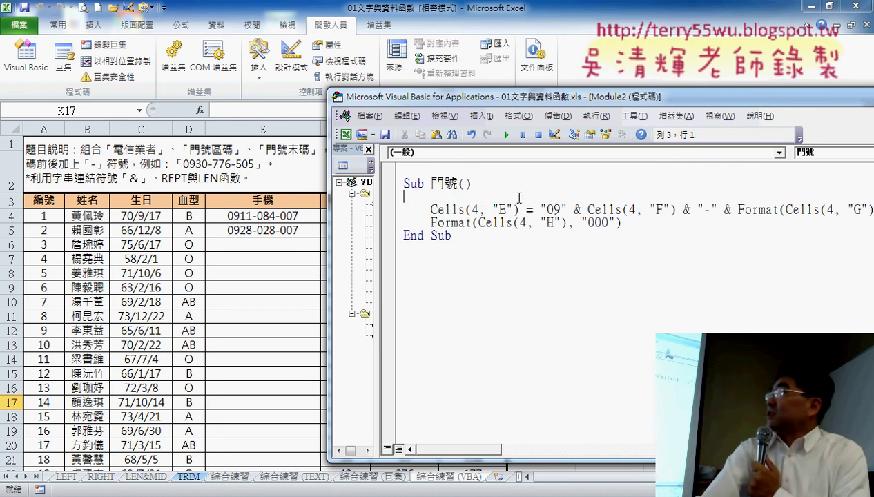
left_click(468, 172)
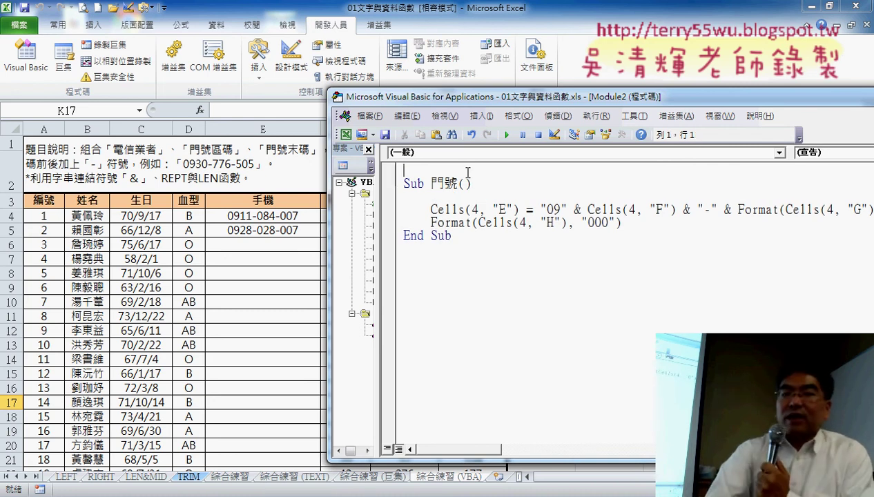
key("ctrl+Down")
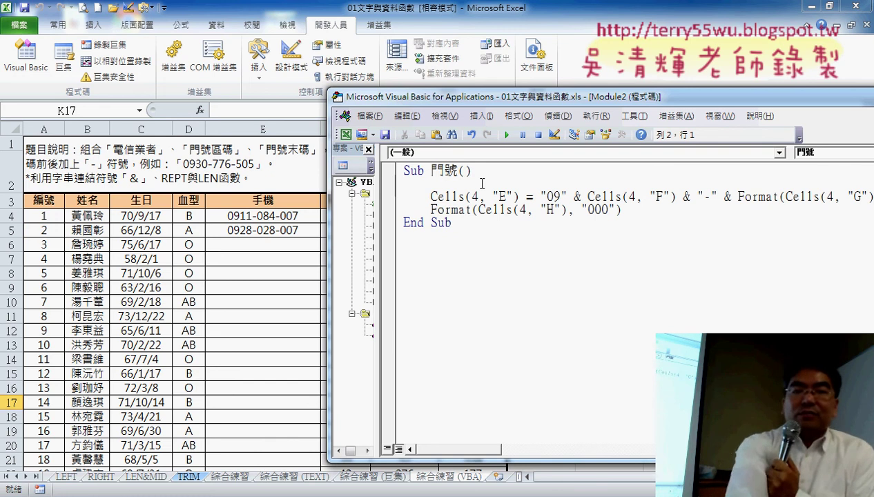
Type the indented loop header 'For i = 4 To 103' with a matching 'Next' line
key("Tab")
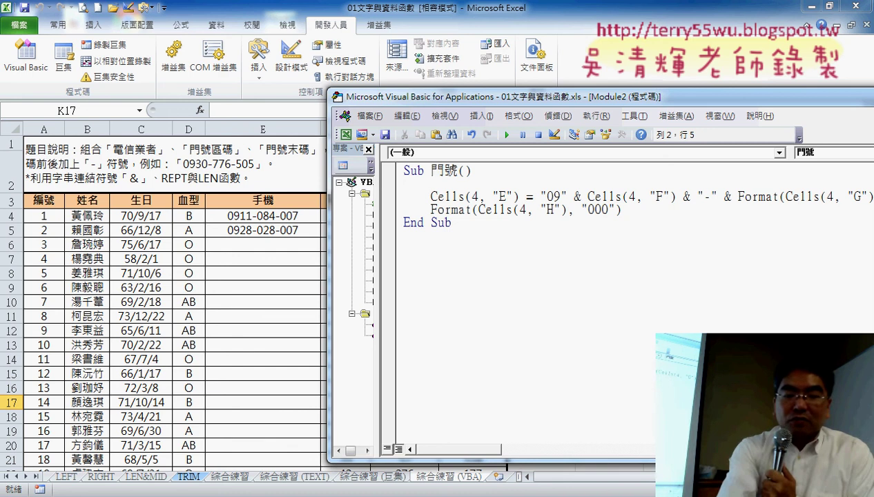
type("fo")
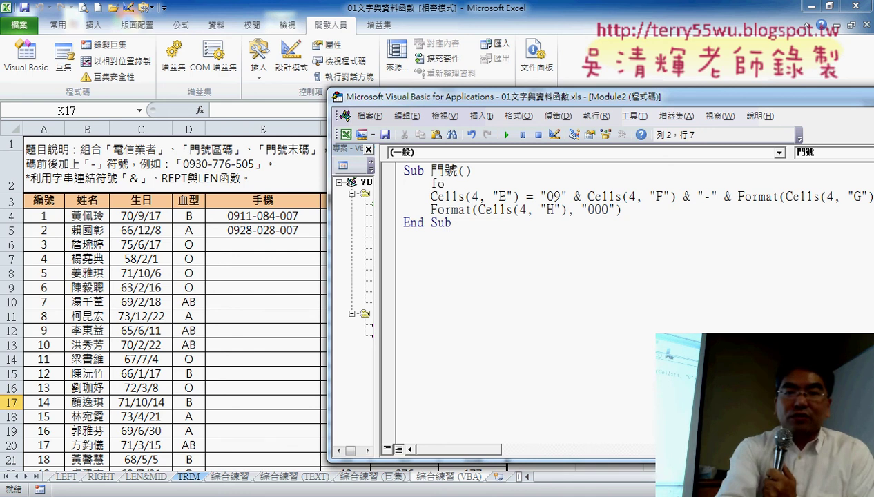
type("r ")
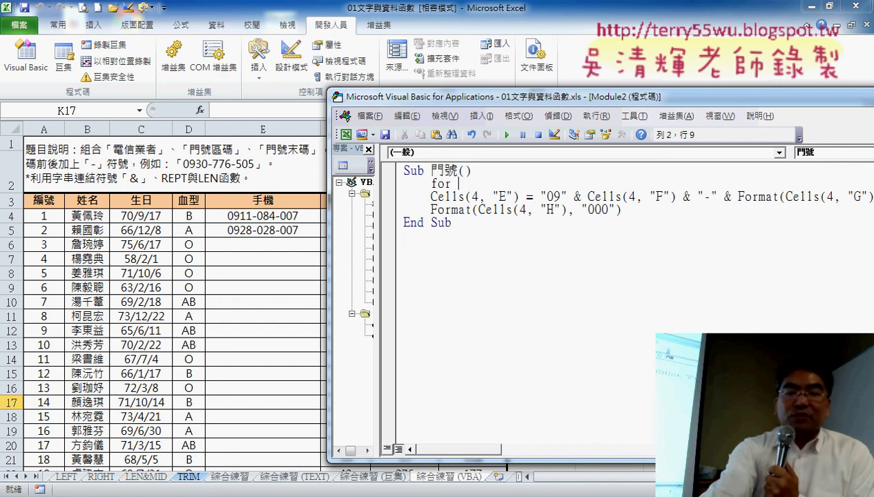
type("i=4 to")
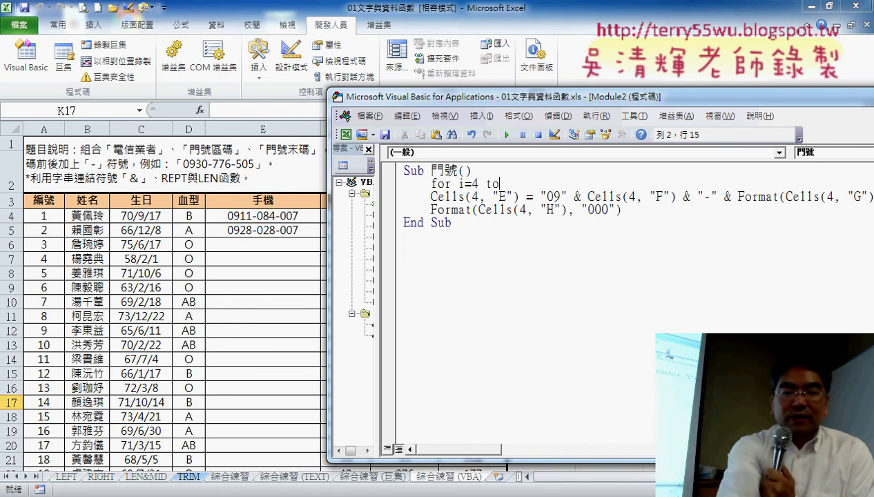
type(" 10")
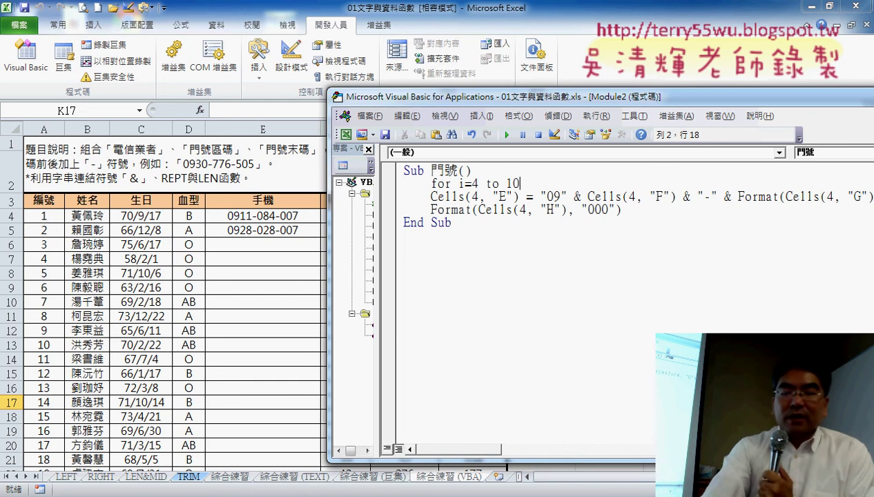
key("Return")
key("Return")
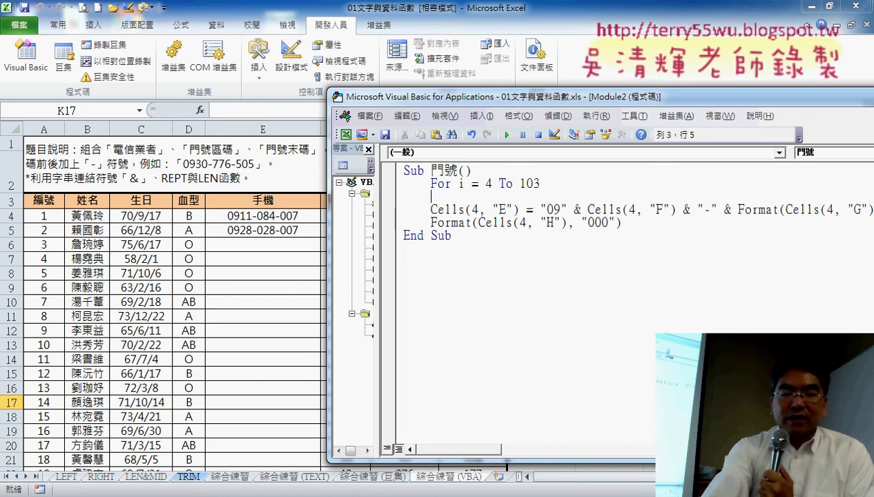
type("nex")
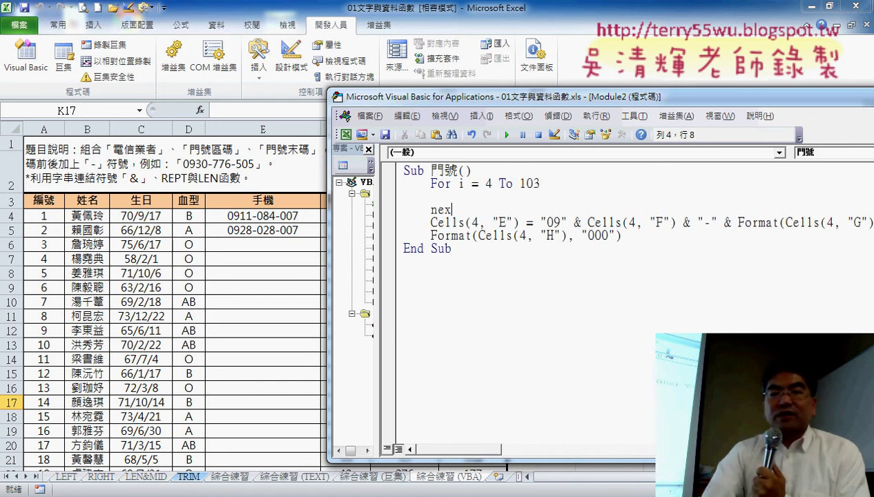
type("t")
key("Down")
key("Down")
key("Down")
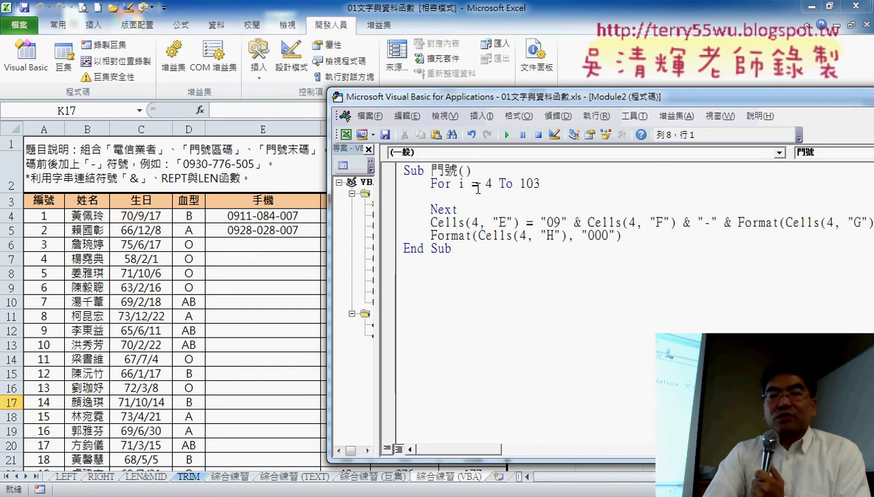
Review the loop counter i, start value 4 and end value 103, then select the Cells/Format lines
double_click(460, 183)
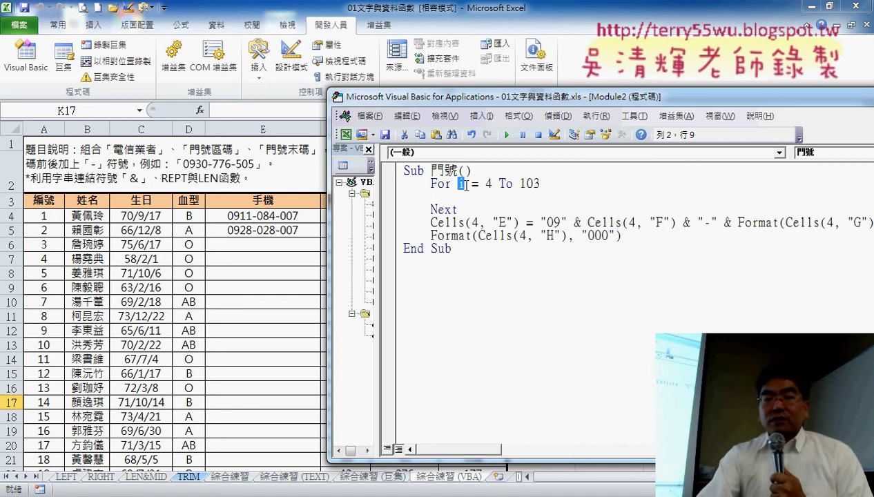
double_click(487, 183)
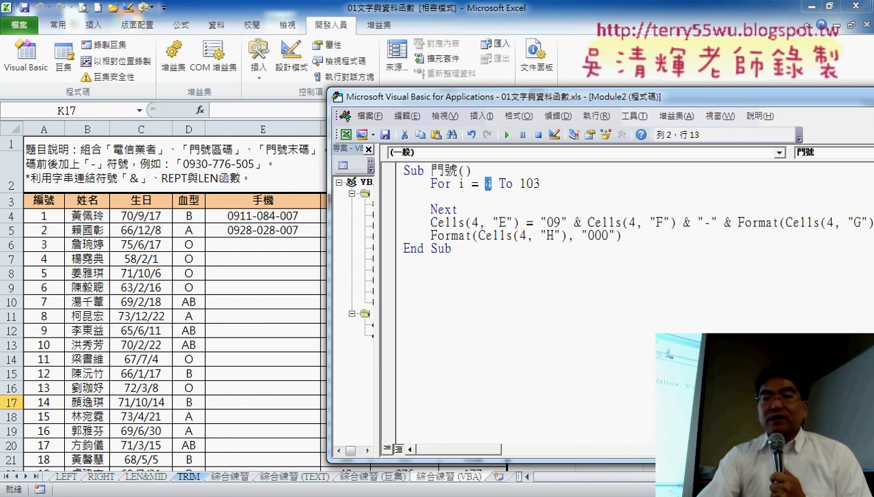
left_click(442, 210)
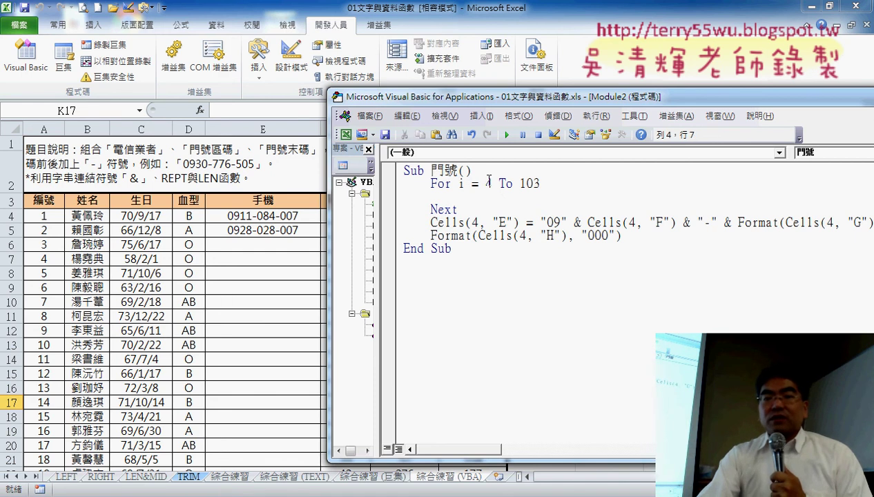
double_click(488, 183)
left_click(442, 210)
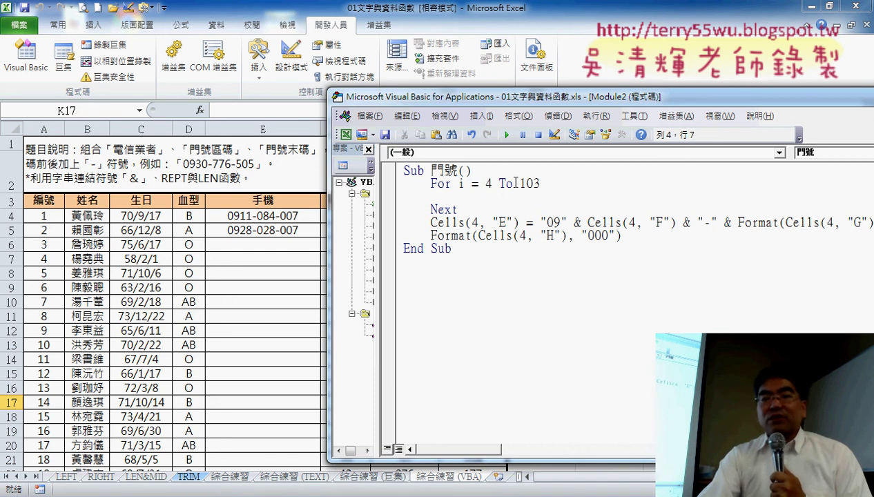
left_click_drag(544, 182, 524, 182)
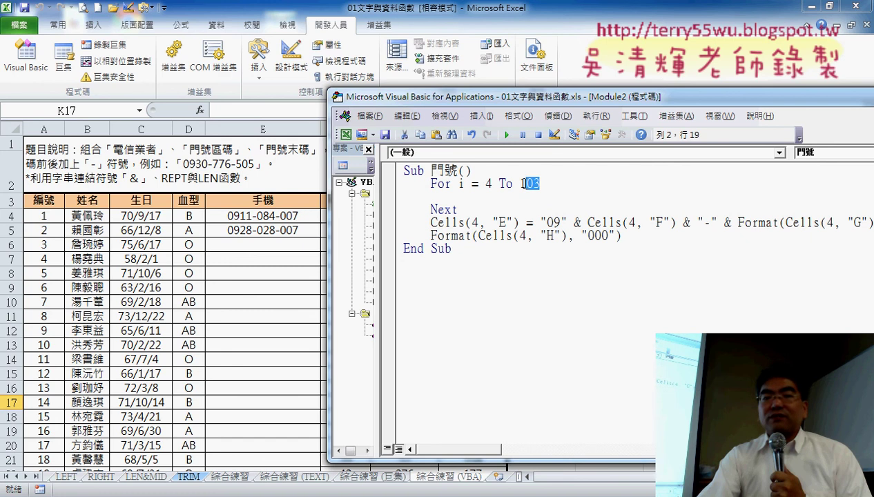
double_click(488, 183)
left_click_drag(622, 235, 383, 222)
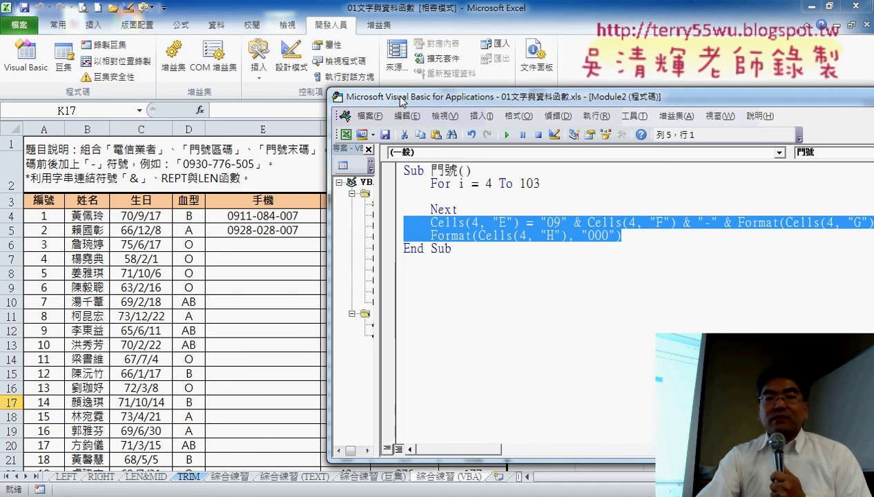
Move the phone-number statement between For and Next, indent it, and delete the blank line before End Sub
left_click_drag(405, 100, 198, 95)
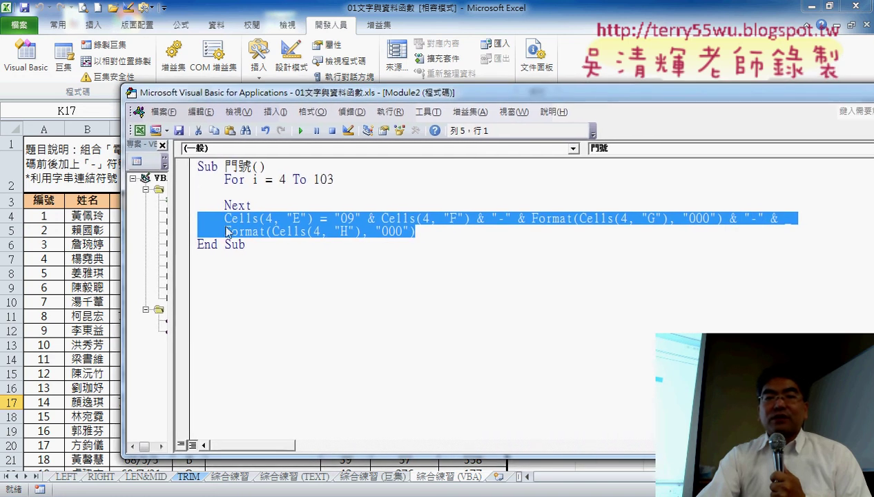
mouse_move(228, 232)
left_mouse_down()
mouse_move(227, 205)
mouse_move(198, 200)
left_mouse_up()
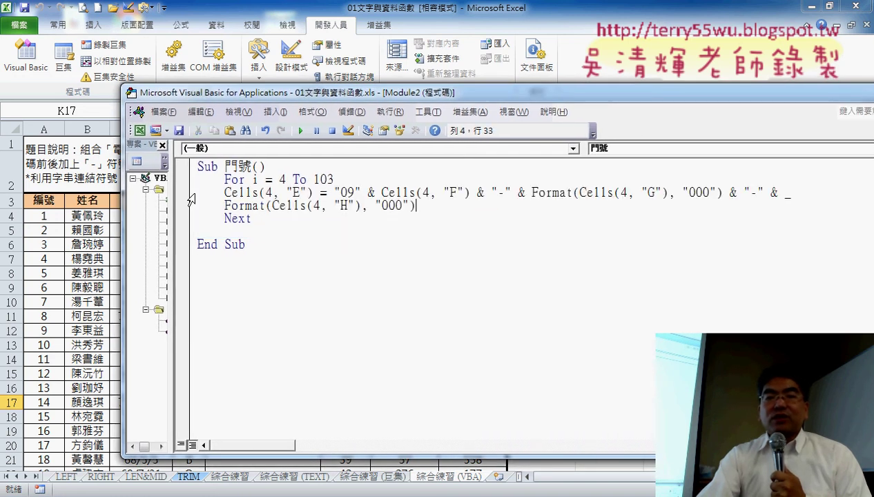
left_click_drag(413, 205, 167, 193)
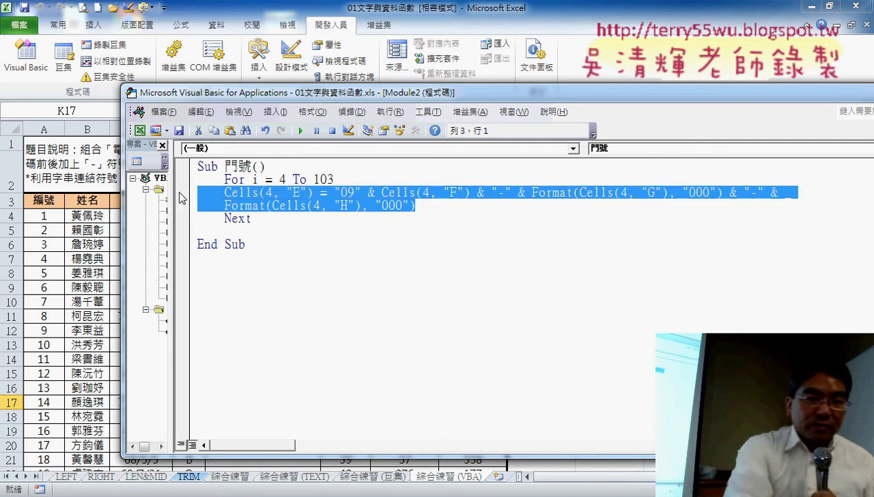
key("Tab")
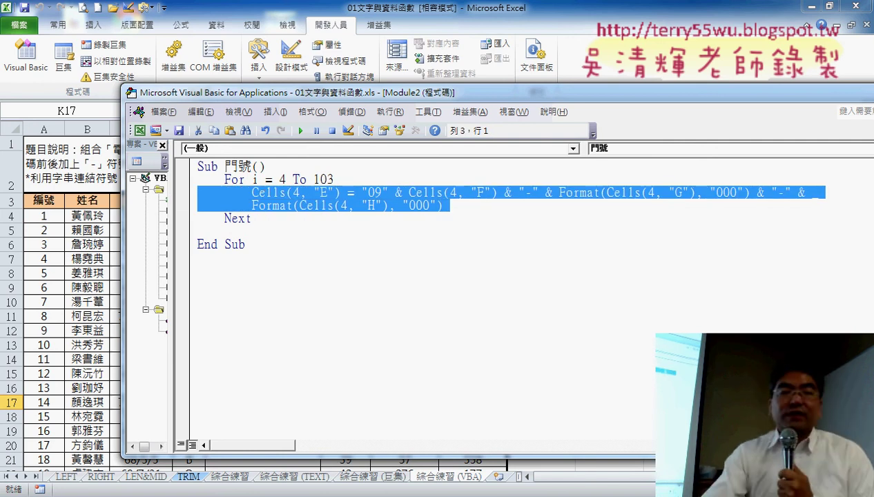
left_click(270, 220)
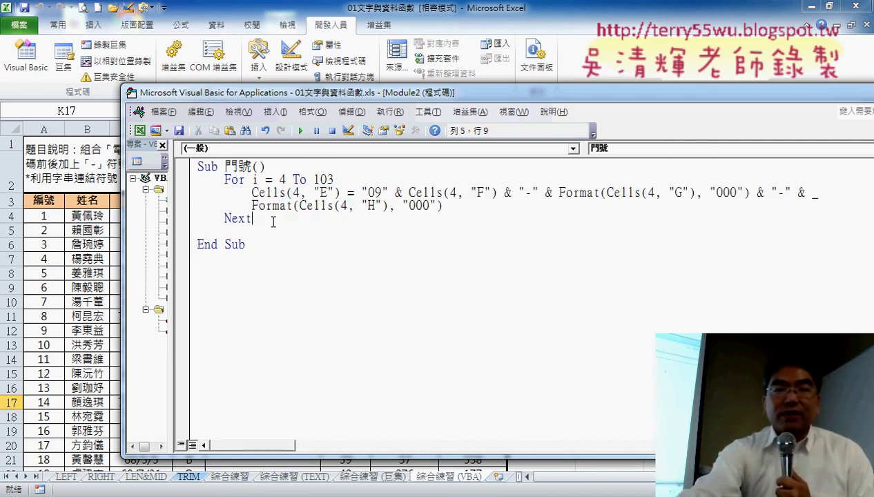
key("Delete")
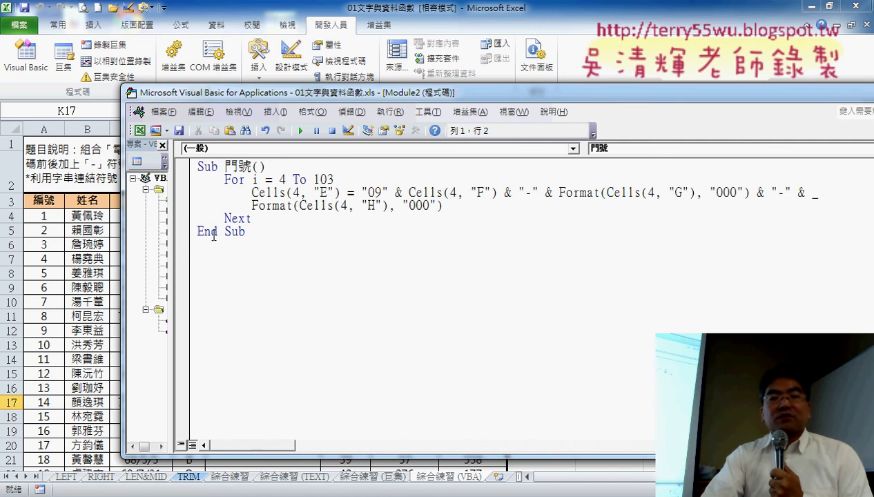
left_click(238, 220)
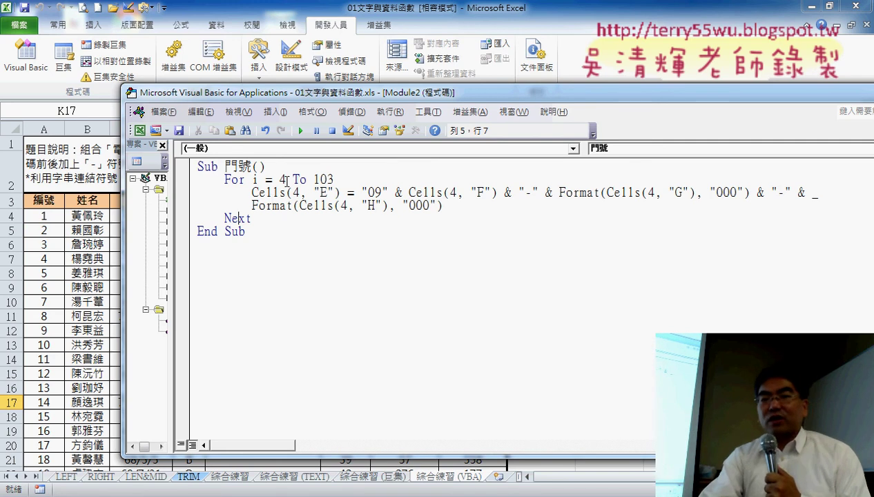
Replace the fixed row 4 with i in all four Cells references, including Cells(i, "H")
double_click(295, 193)
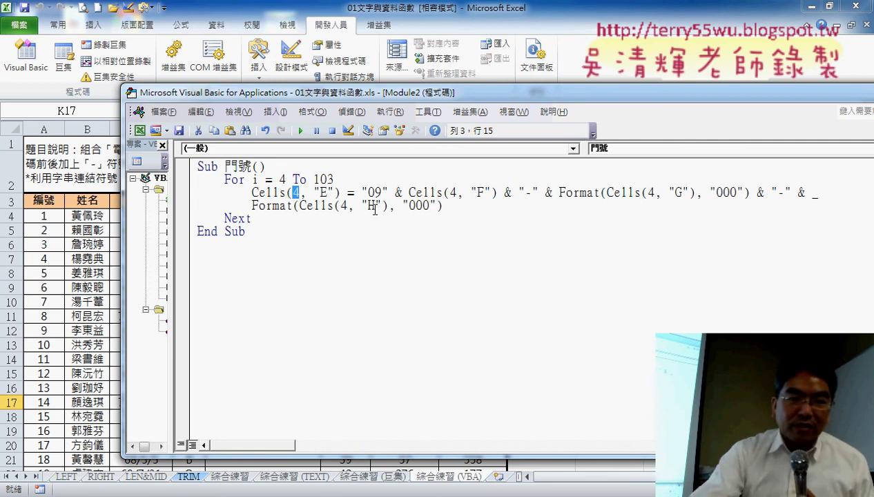
type("i")
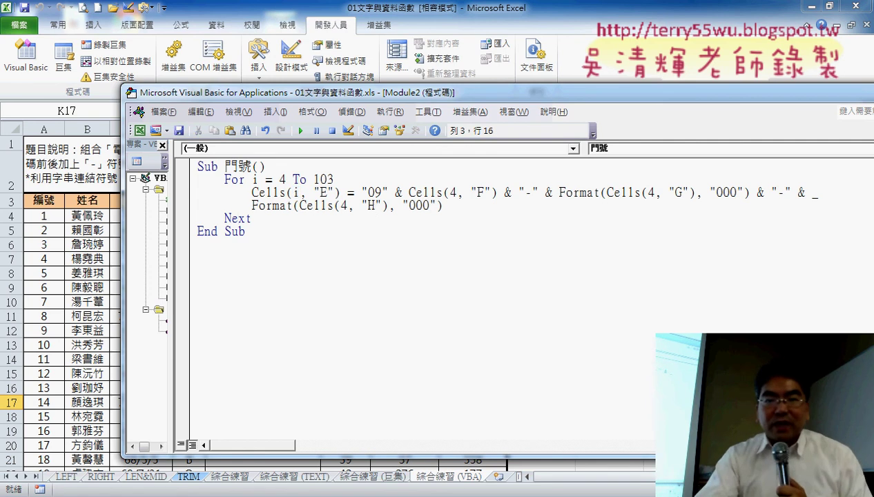
double_click(453, 193)
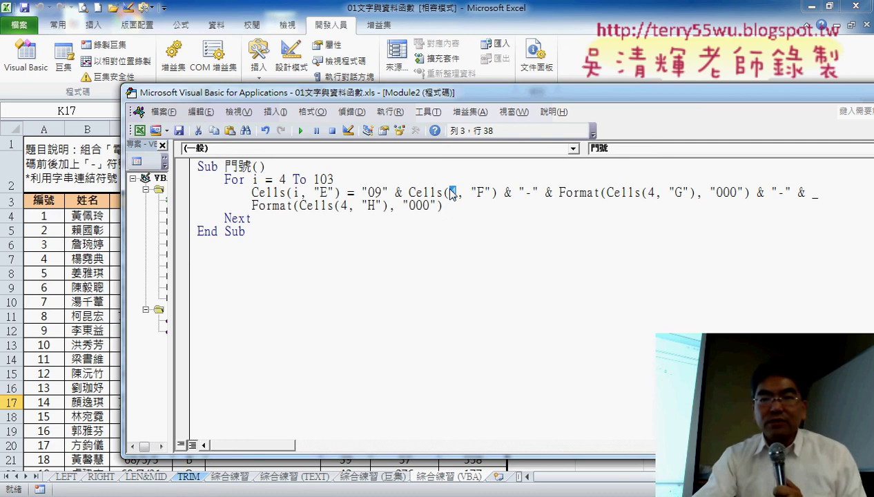
type("i")
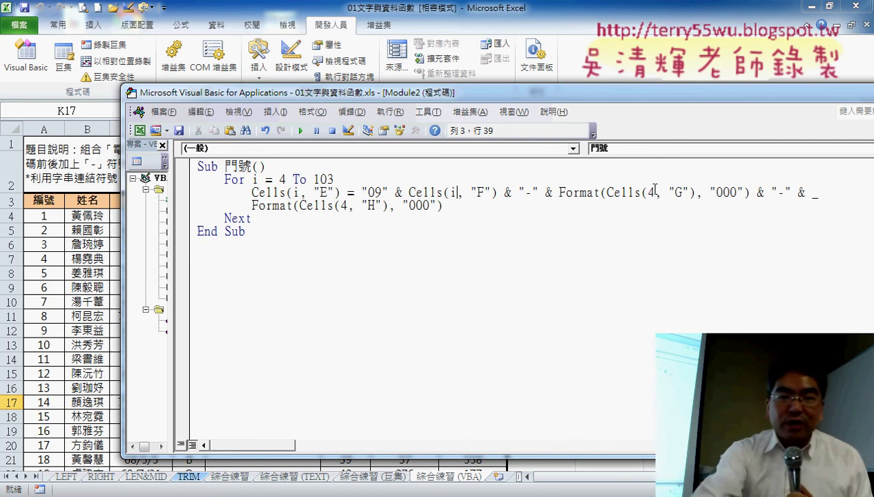
double_click(649, 192)
type("i")
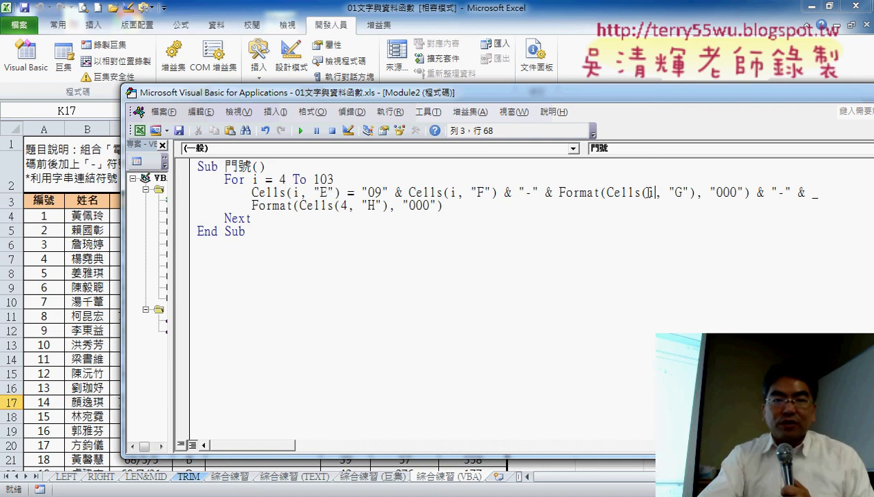
double_click(343, 205)
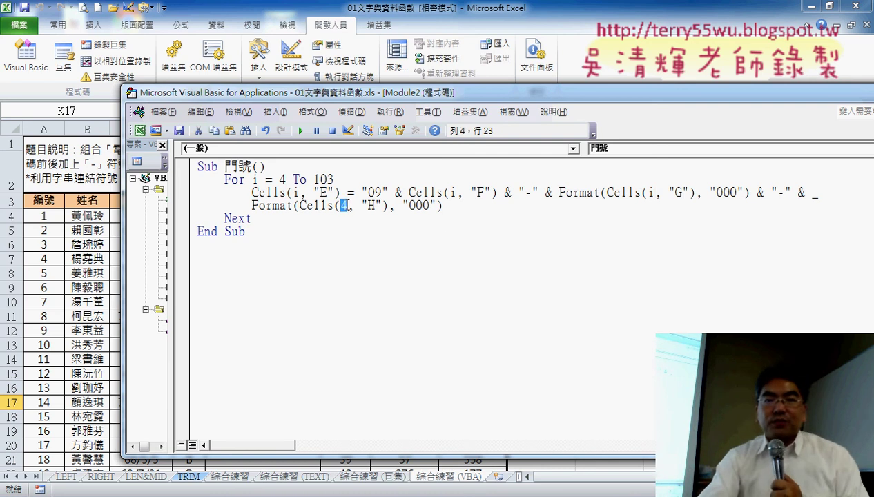
type("i")
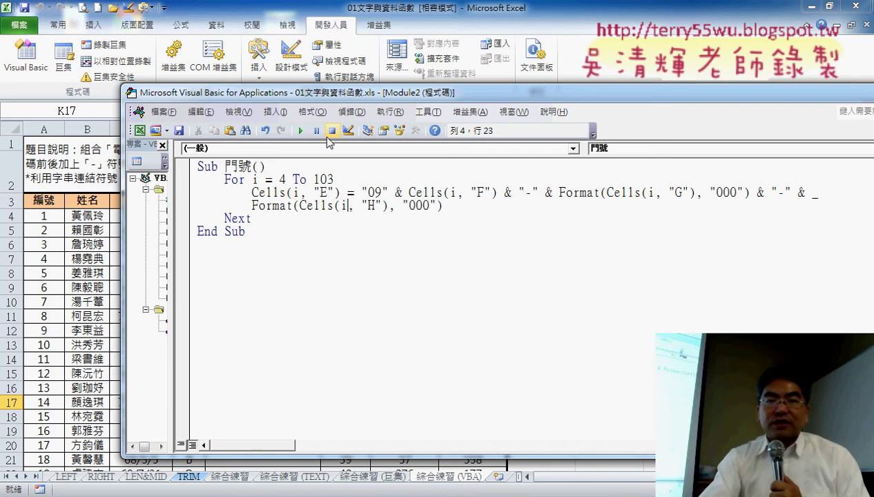
left_click_drag(324, 94, 561, 89)
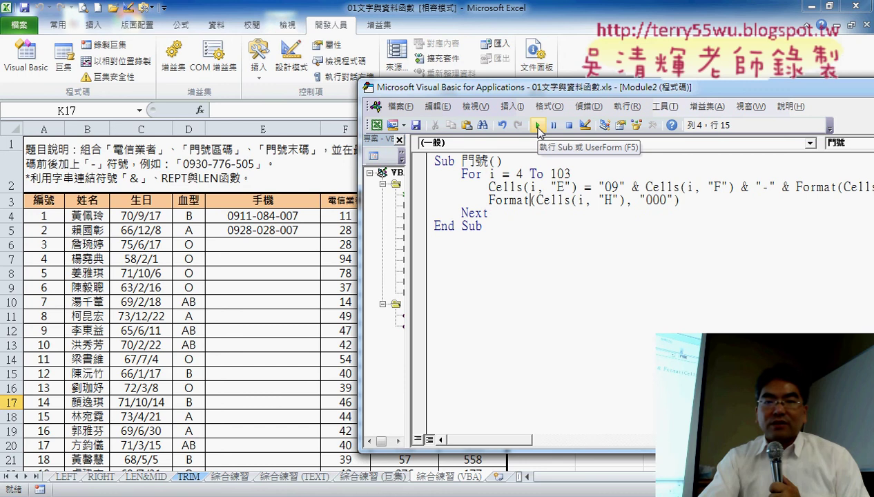
Run the 門號 loop and confirm E103 holds the last formatted phone number
left_click(538, 126)
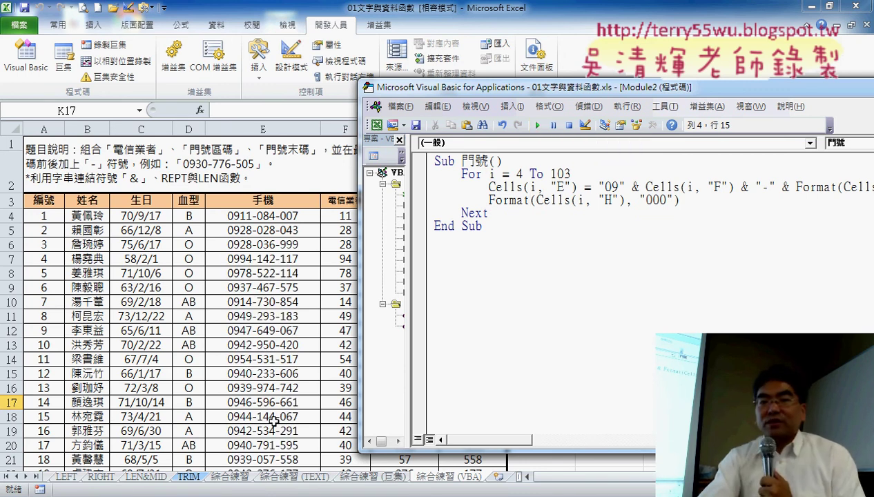
left_click_drag(570, 174, 550, 174)
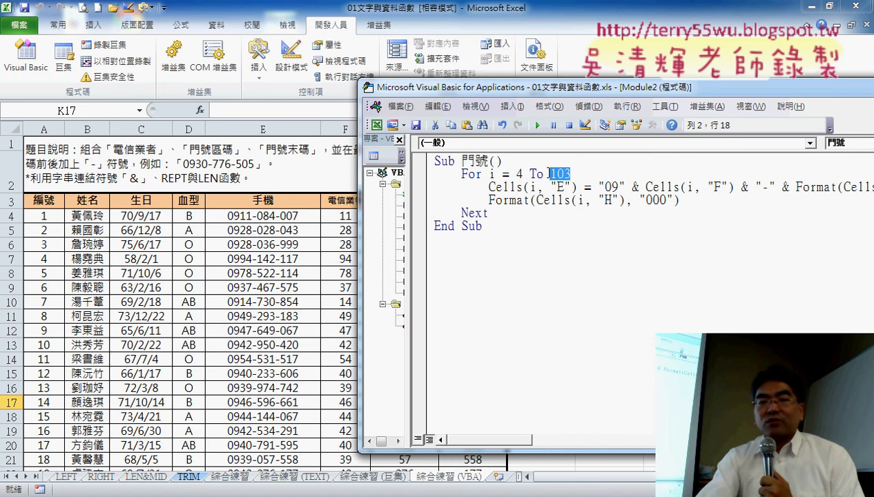
left_click(44, 217)
key("ctrl+Down")
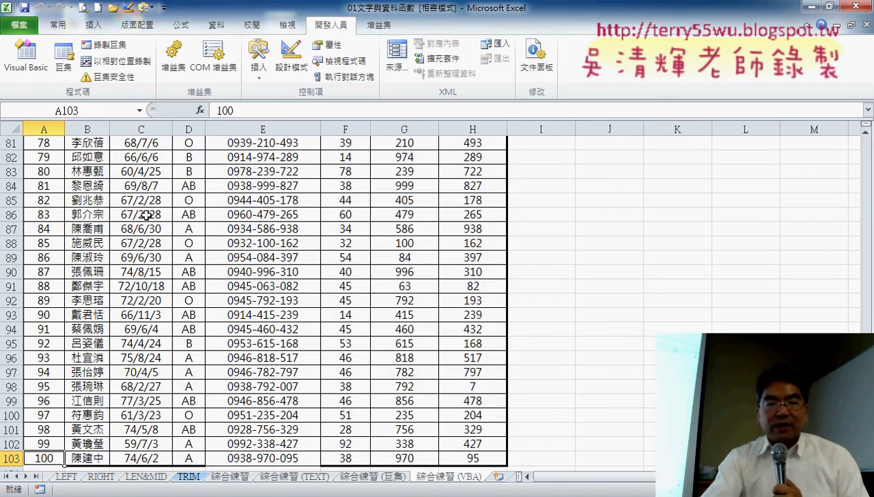
scroll(134, 328, "down", 3)
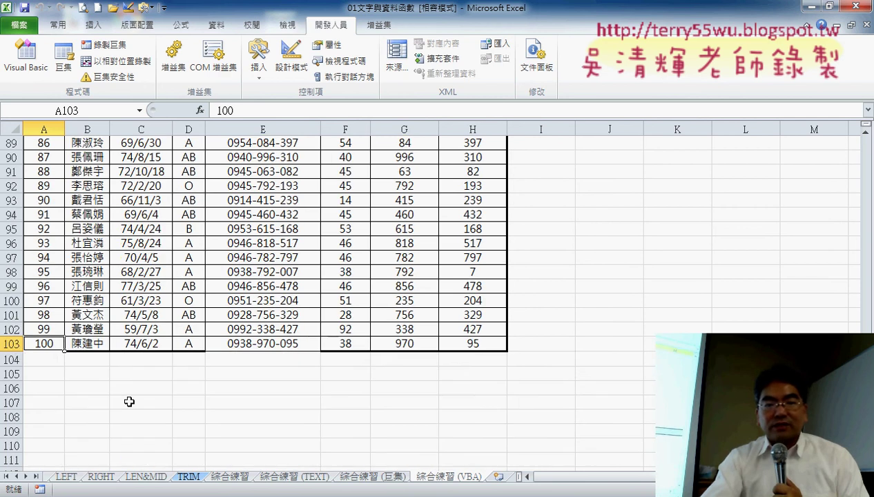
left_click(9, 343)
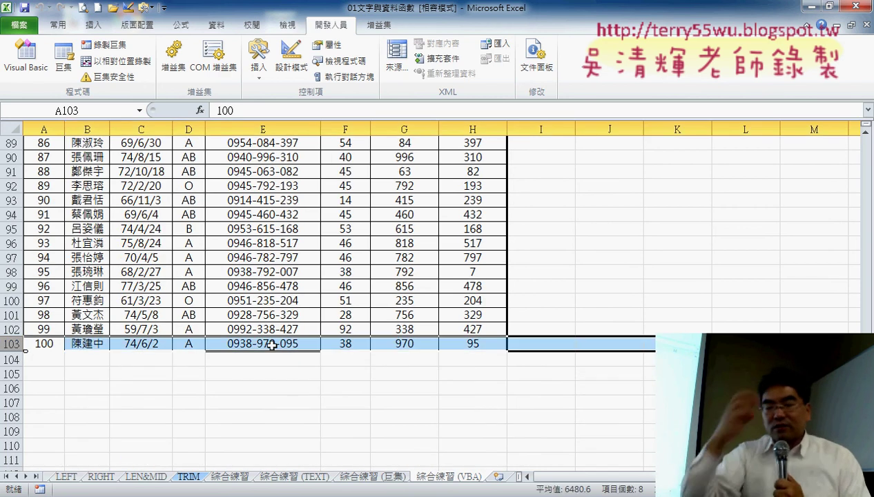
left_click(273, 344)
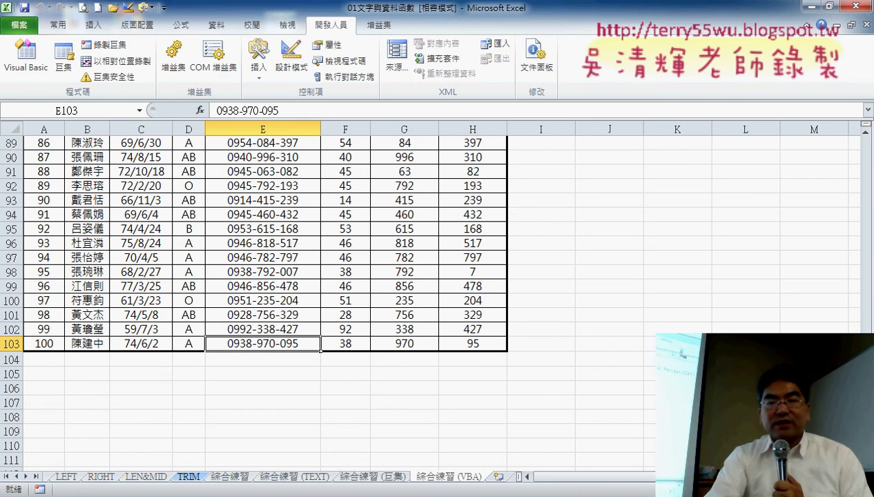
Duplicate the 門號 macro below End Sub, rename the copy 清除, and select its phone-number expression
mouse_move(162, 491)
left_click(276, 414)
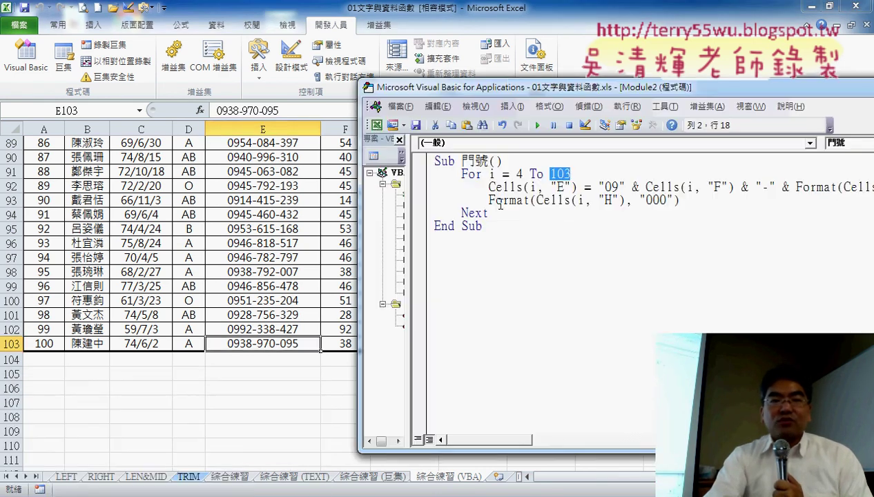
left_click_drag(500, 92, 243, 88)
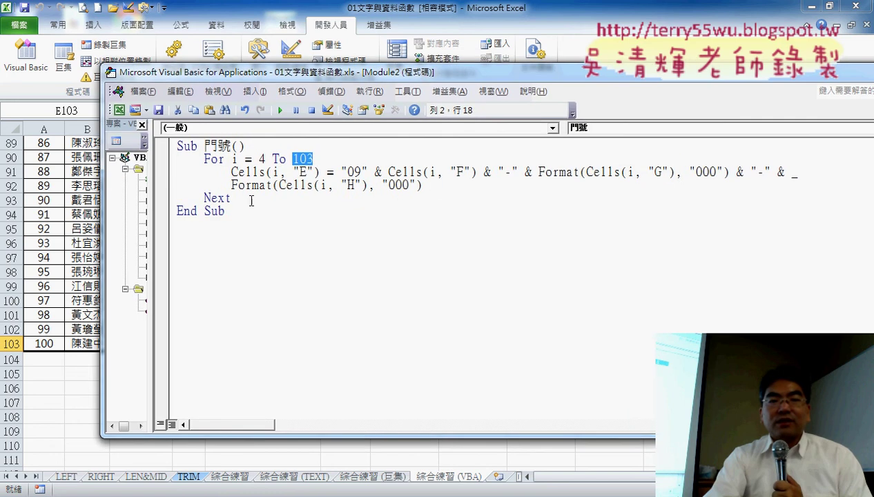
left_click_drag(228, 223, 176, 146)
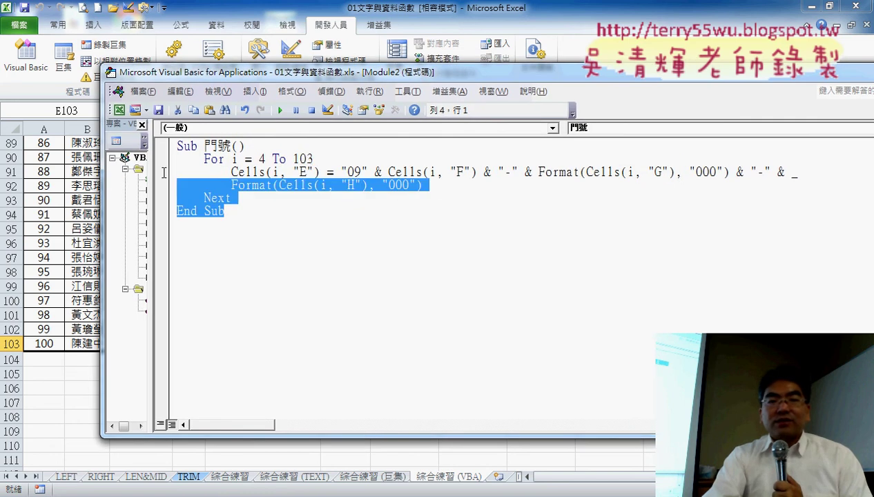
key("ctrl+c")
left_click(212, 260)
key("ctrl+v")
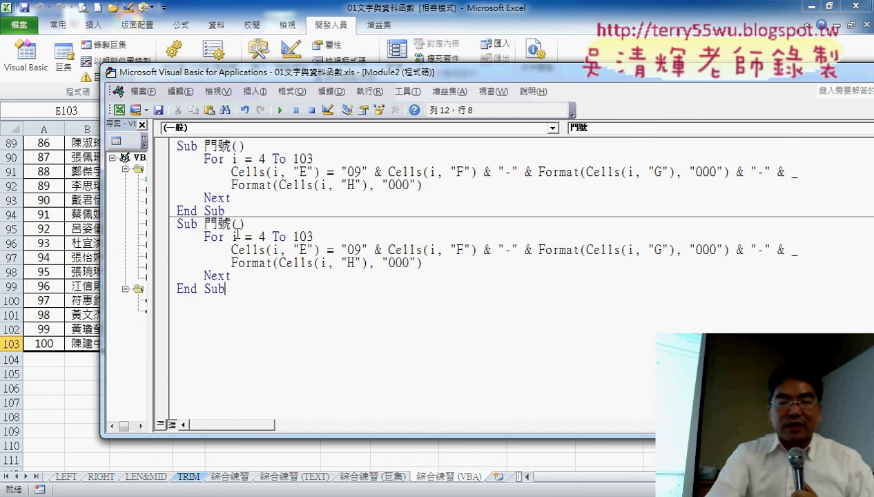
left_click_drag(231, 224, 204, 223)
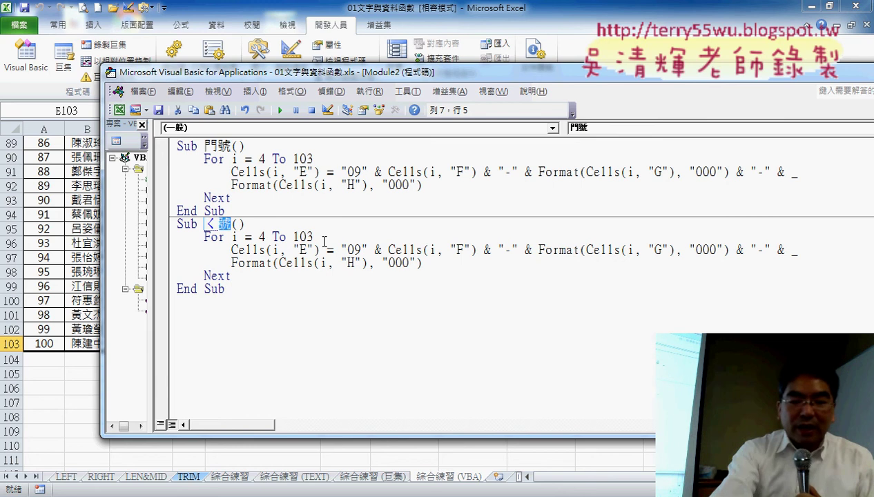
type("清")
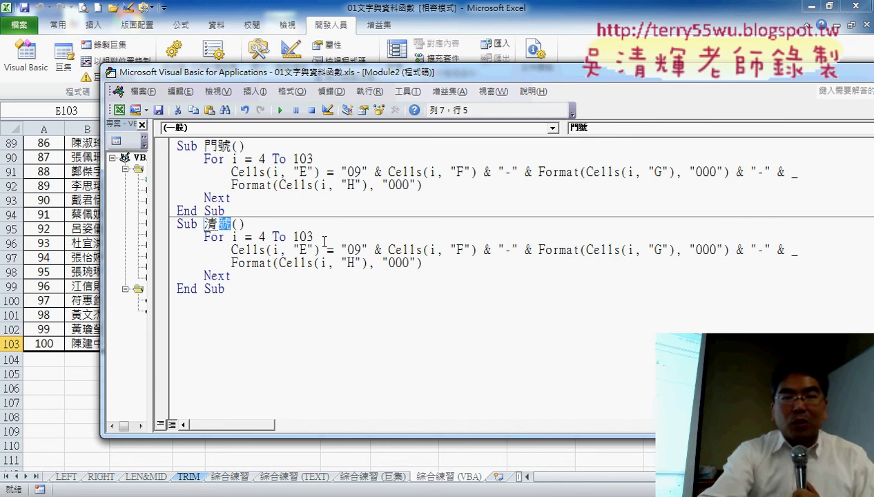
type("除")
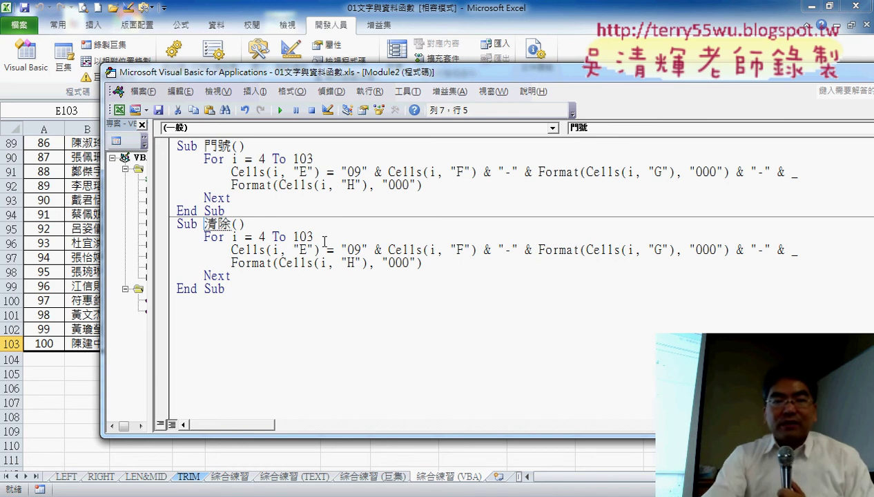
key("Return")
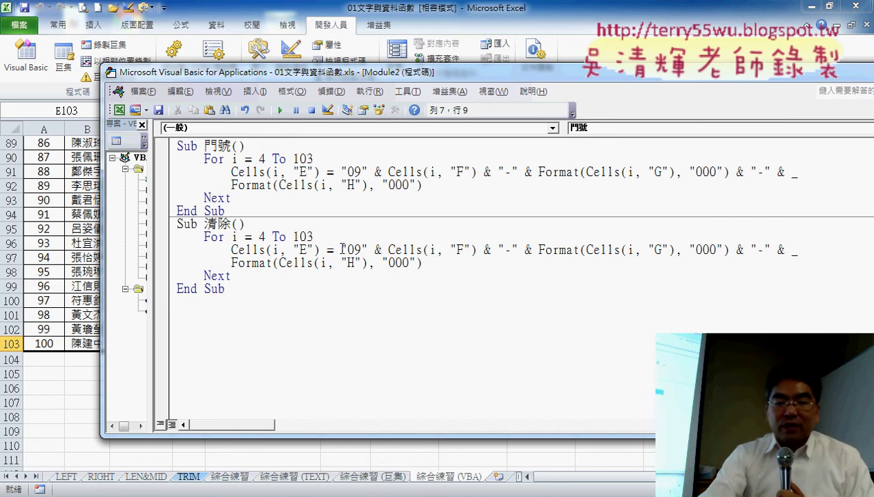
left_click_drag(341, 250, 436, 263)
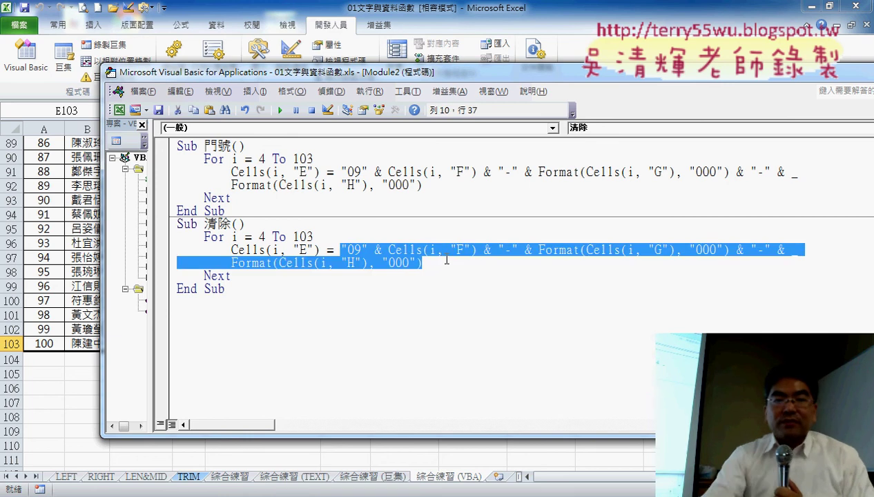
Replace the 清除 expression with "" and run it, emptying E4:E103
type("\"\"")
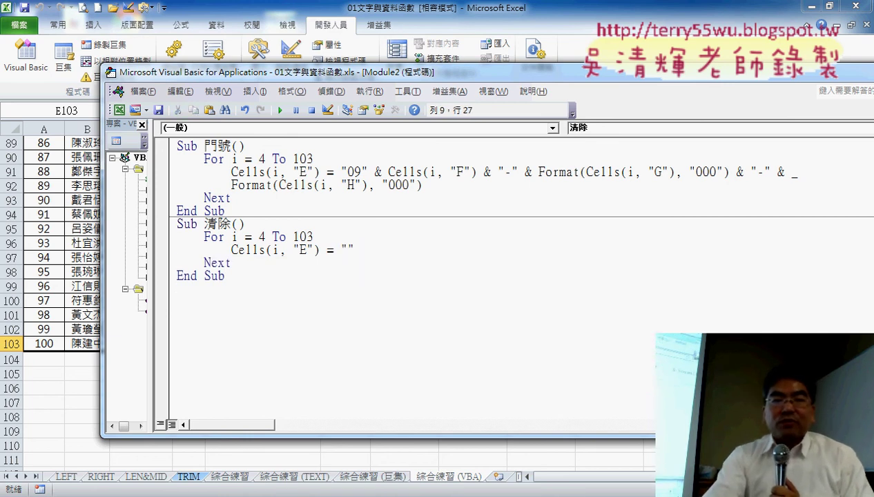
left_click_drag(331, 72, 622, 84)
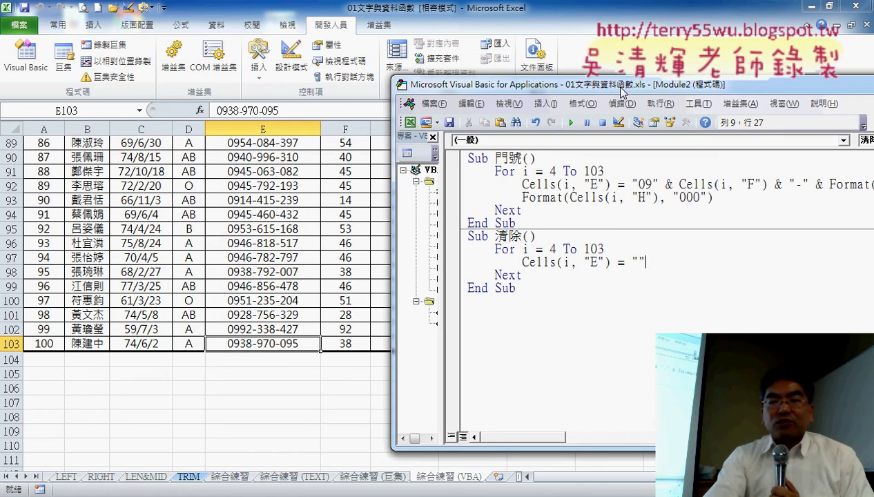
left_click_drag(645, 262, 631, 262)
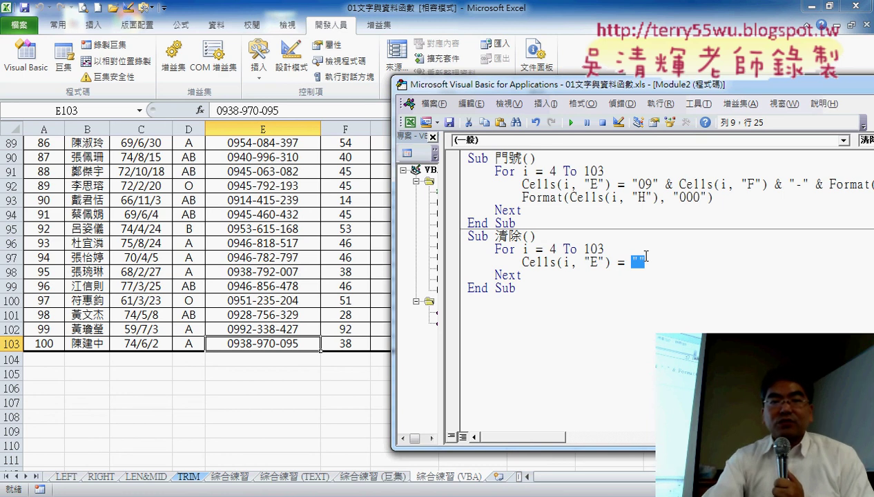
left_click(545, 262)
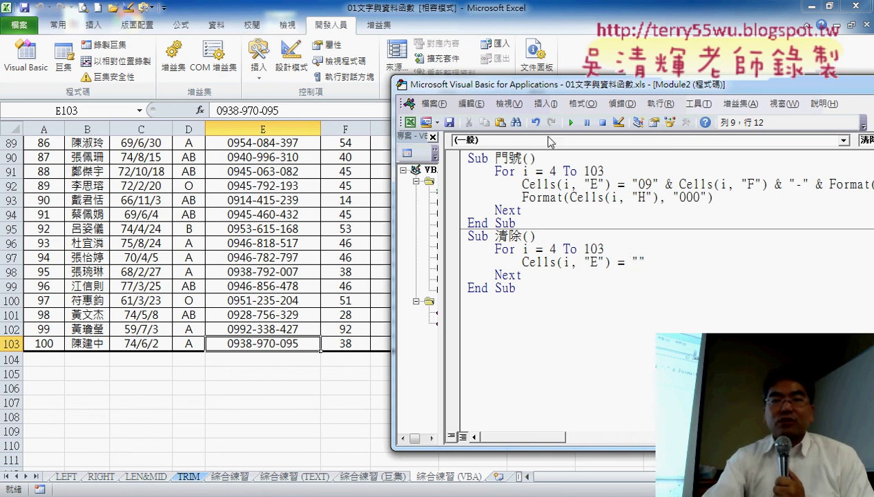
left_click(570, 122)
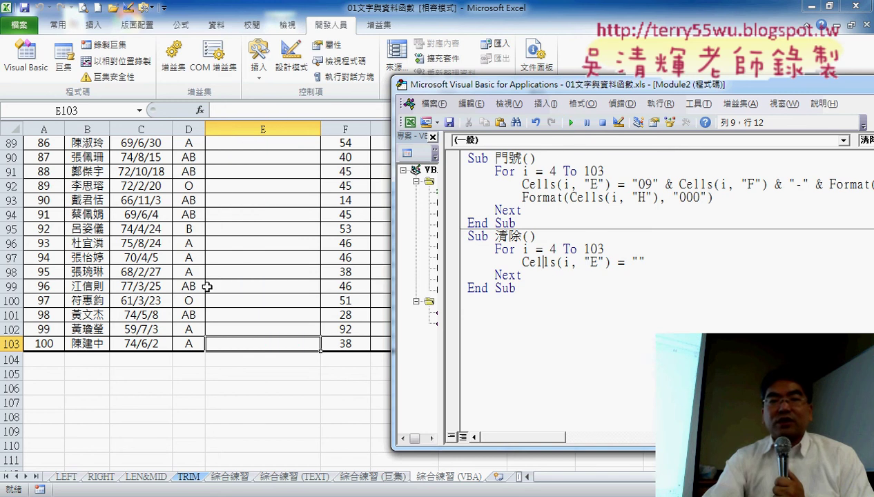
left_click(250, 287)
scroll(250, 287, "up", 1)
scroll(250, 287, "up", 7)
scroll(250, 287, "up", 11)
Assign the 門號 macro to the first worksheet button, labelled 串接
scroll(250, 287, "up", 6)
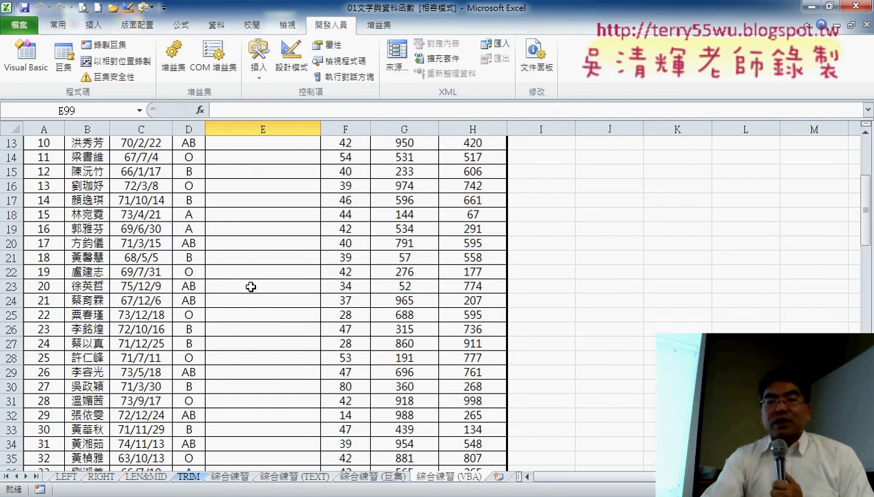
scroll(251, 287, "up", 4)
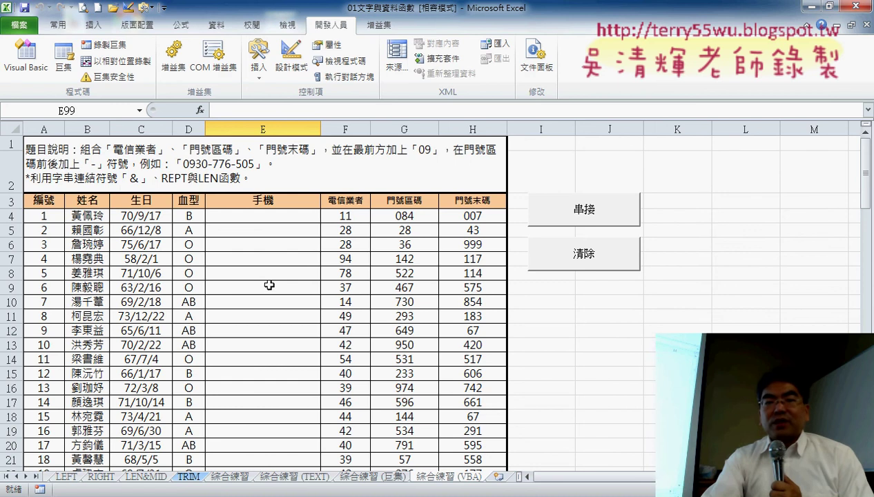
right_click(596, 216)
left_click(627, 321)
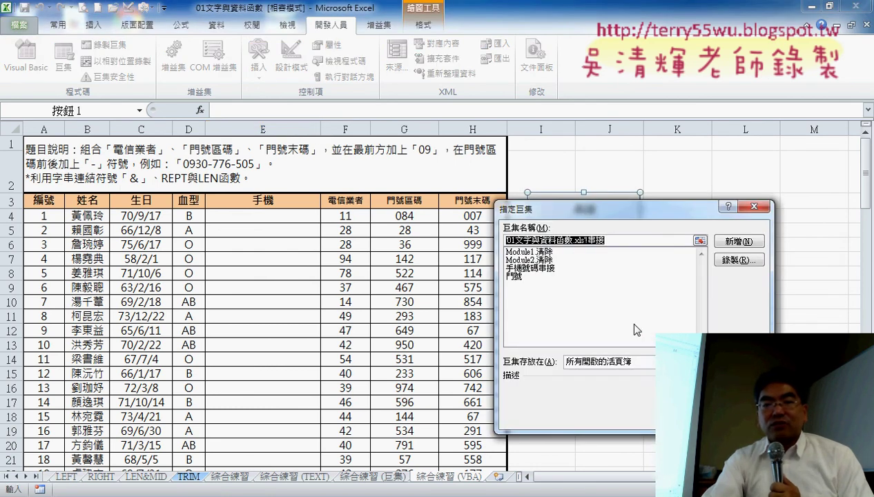
left_click(517, 276)
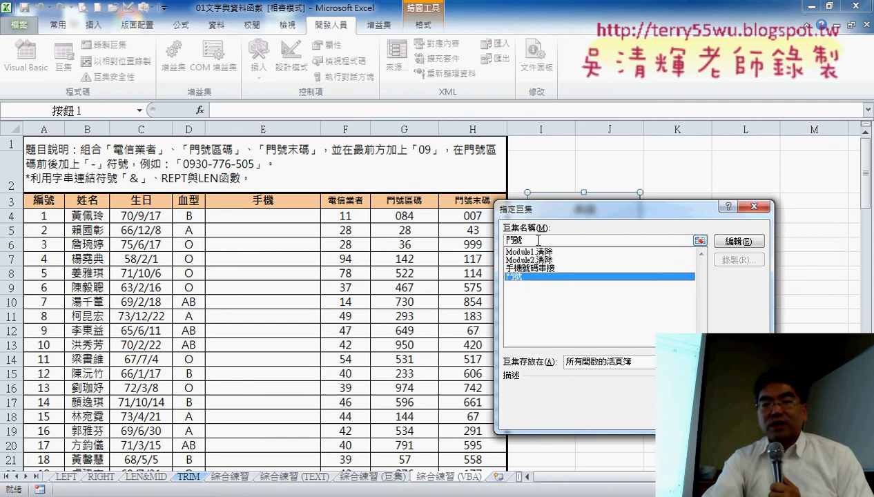
double_click(537, 240)
right_click(514, 239)
left_click(546, 276)
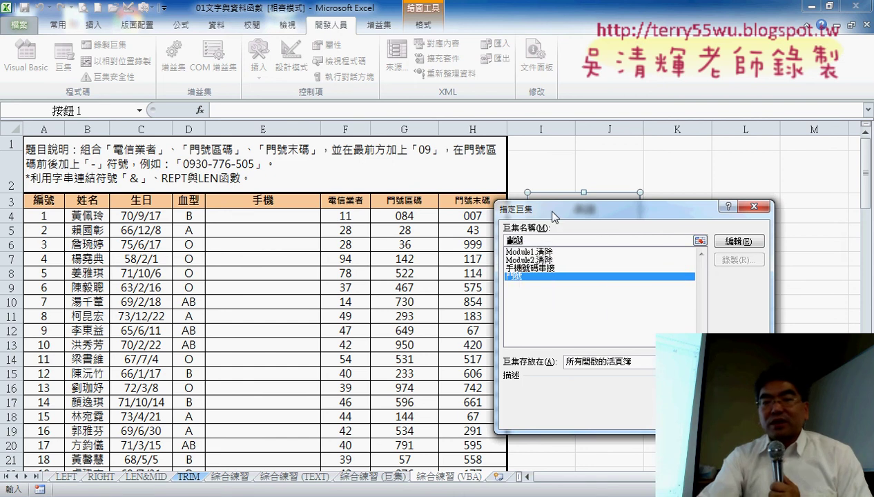
left_click(680, 416)
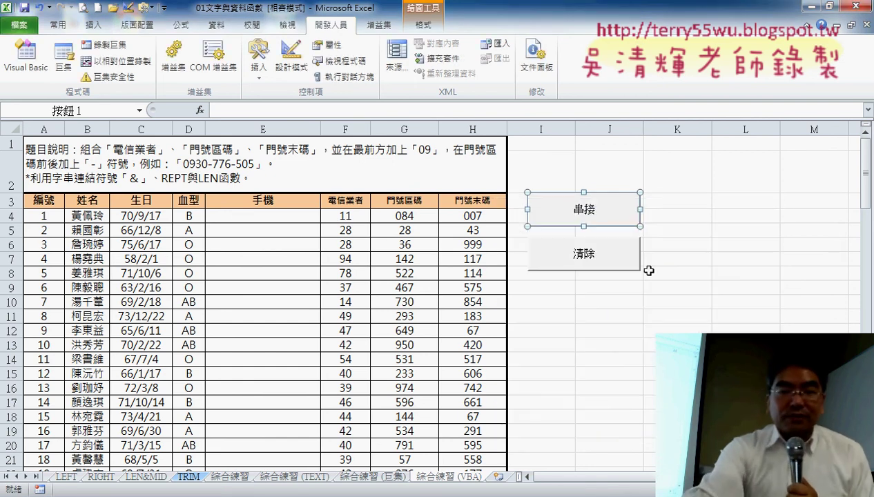
Relabel the first button 門號 and open 指定巨集 for the 清除 button
left_click(577, 210)
key("BackSpace")
key("BackSpace")
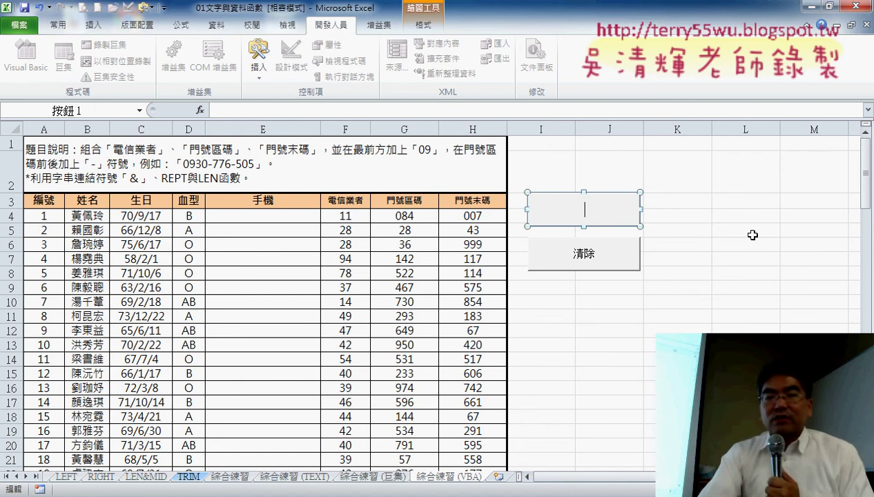
type("門號")
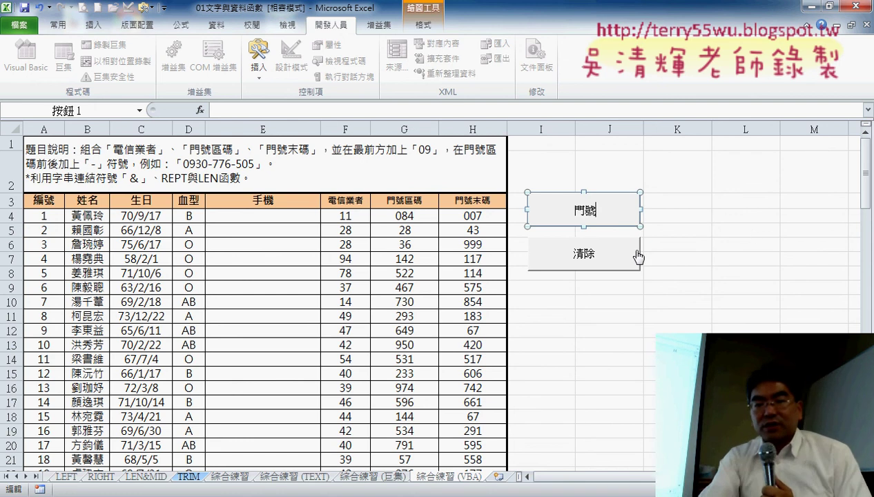
right_click(638, 257)
left_click(629, 360)
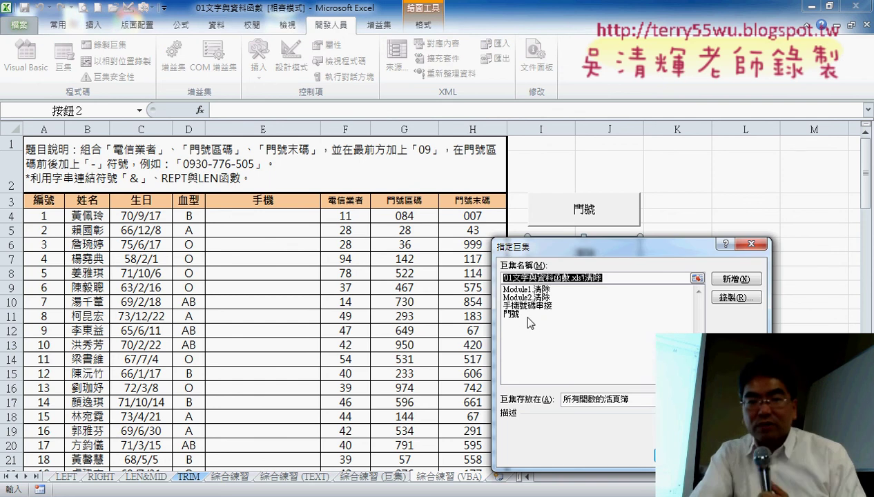
Assign the Module2 清除 macro to the button, copying the name 清除 first
left_click(543, 298)
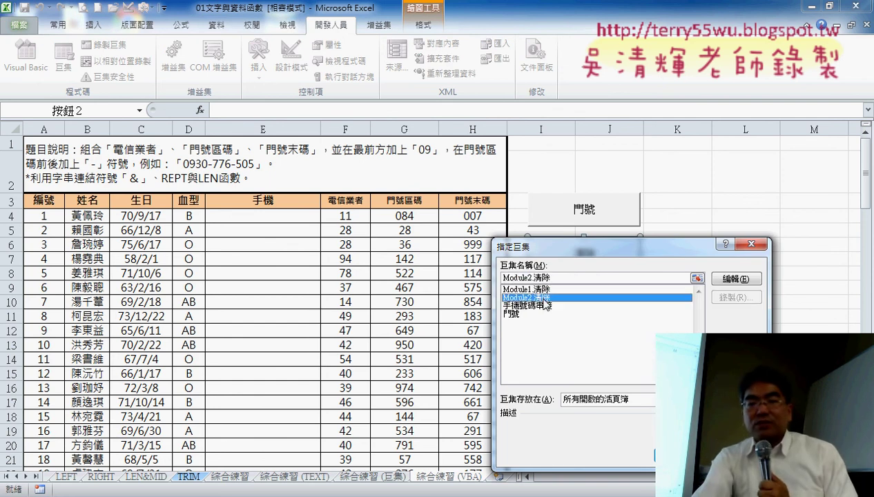
left_click(539, 289)
left_click(542, 298)
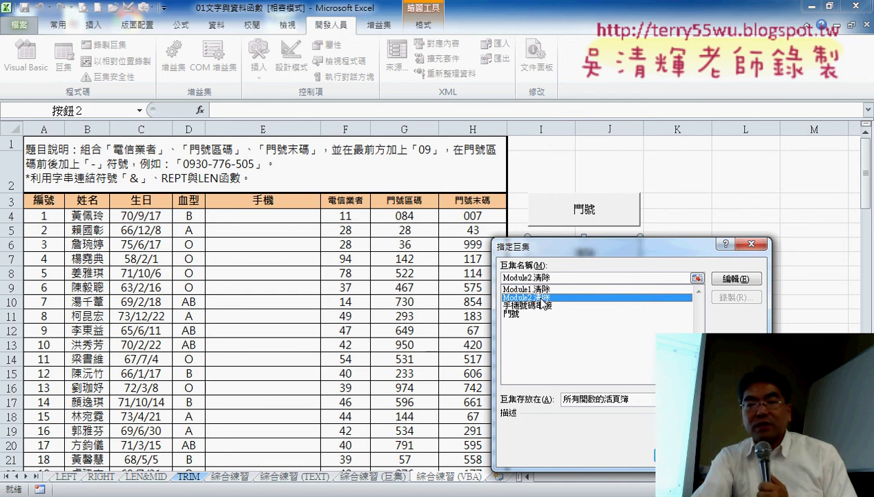
double_click(553, 277)
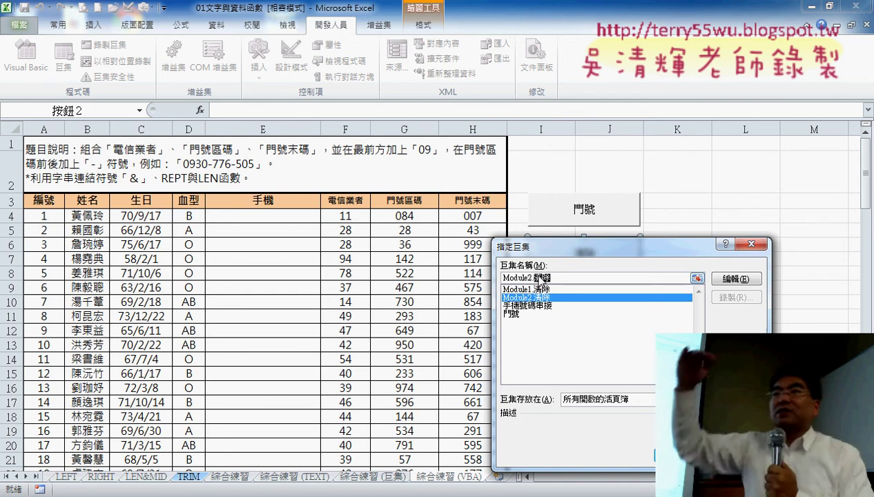
right_click(545, 279)
left_click(560, 301)
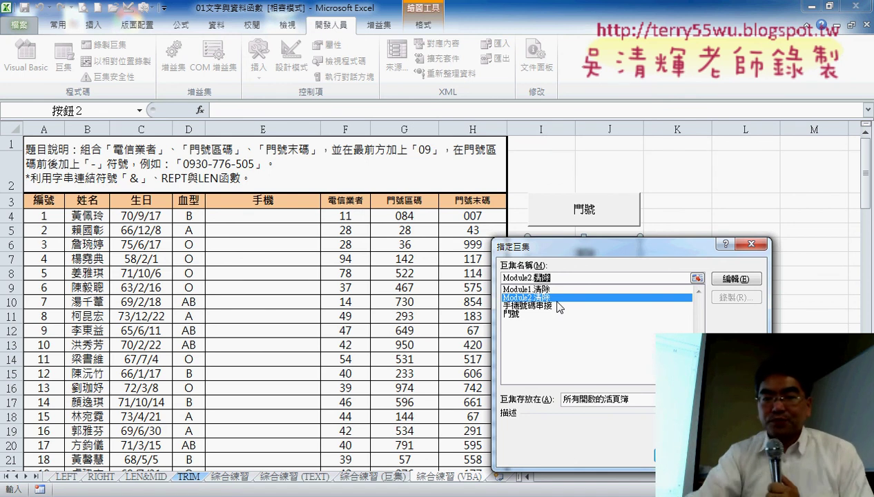
left_click(680, 455)
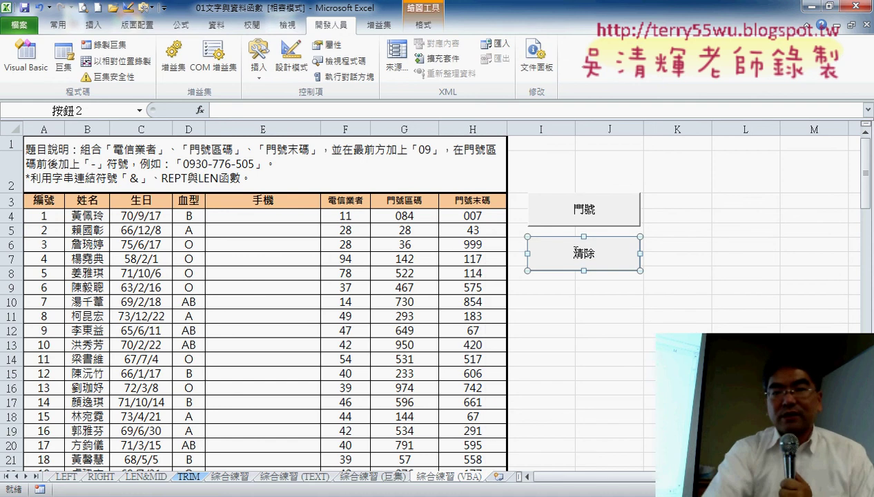
Replace the button's caption with the text 清除
left_click(577, 251)
key("Delete")
key("Delete")
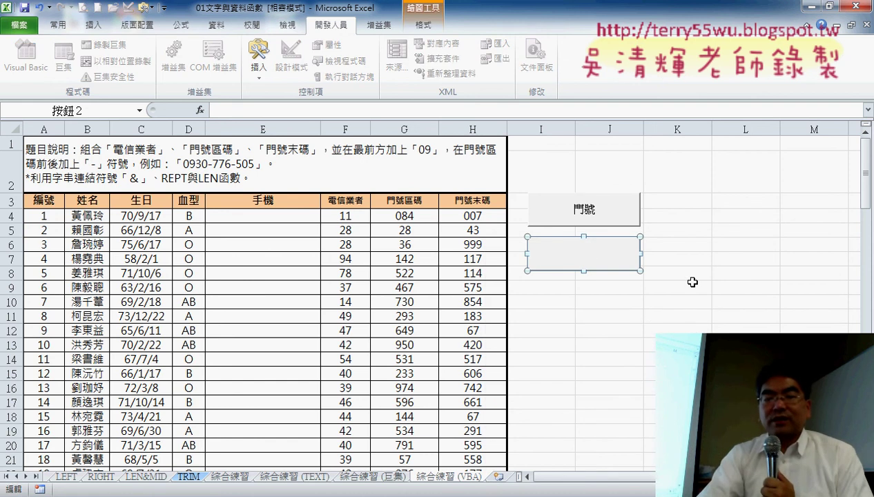
type("清除")
left_click(692, 283)
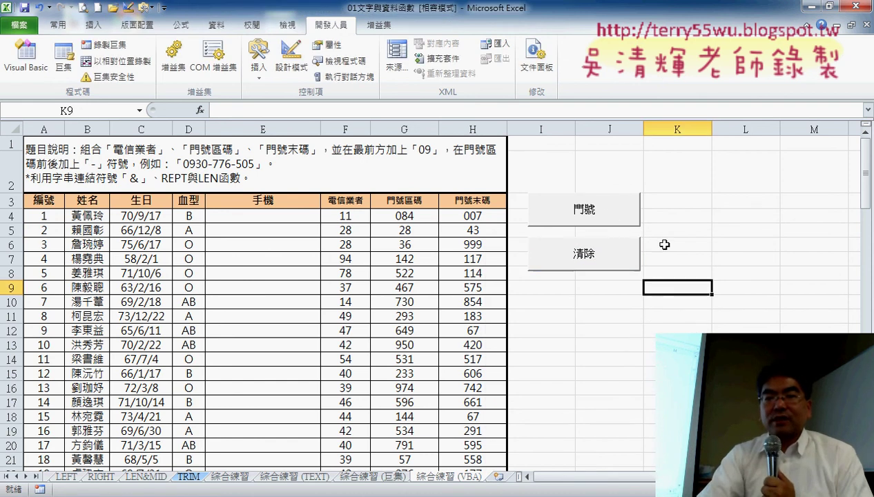
left_click(607, 218)
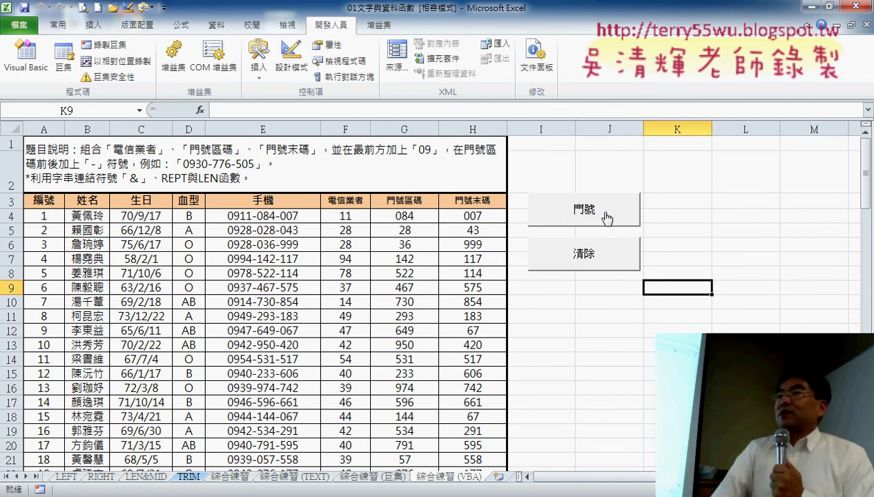
left_click(599, 268)
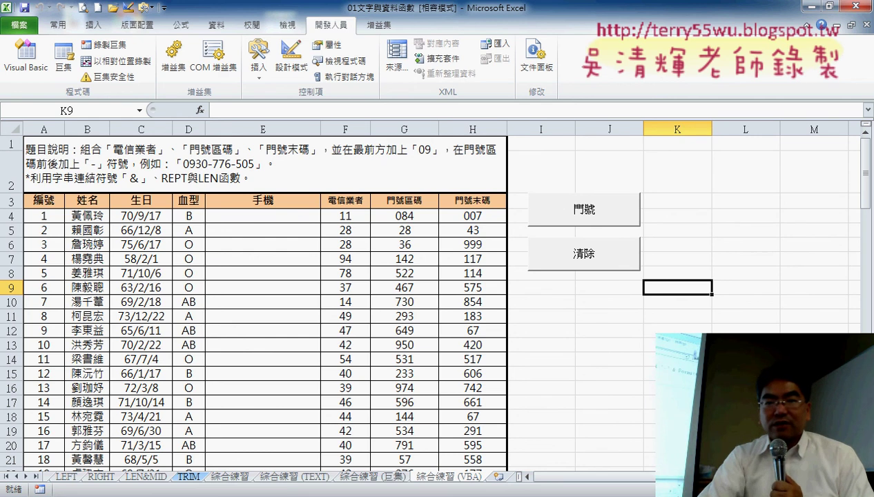
Bring the VBA editor forward, reposition its code window, and retype the clearing line's closing quote
left_click(228, 428)
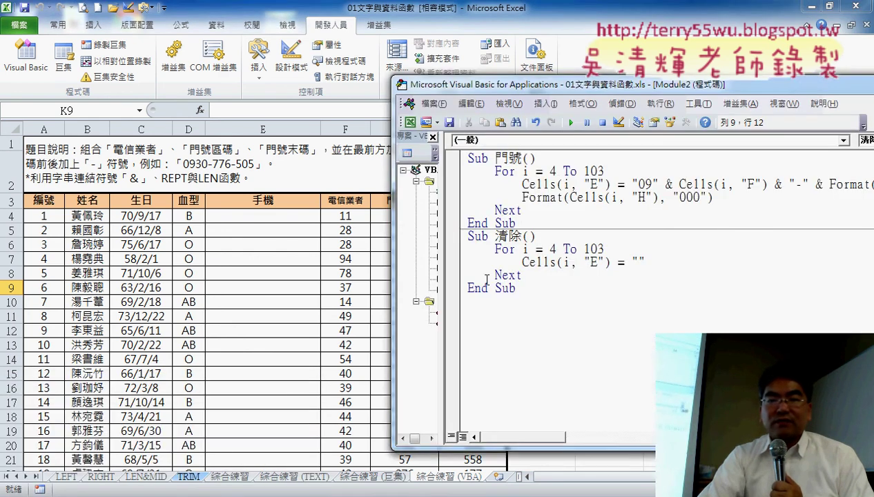
mouse_move(592, 91)
left_mouse_down()
mouse_move(579, 167)
mouse_move(545, 233)
left_mouse_up()
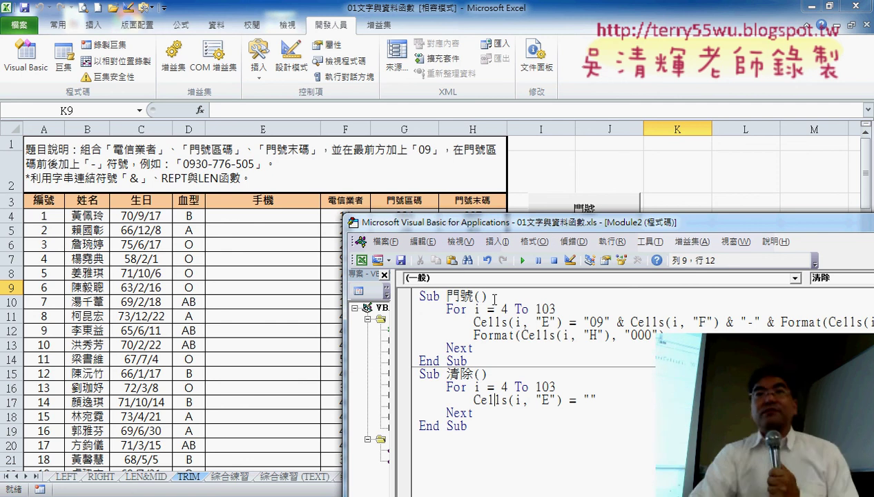
left_click_drag(494, 222, 457, 60)
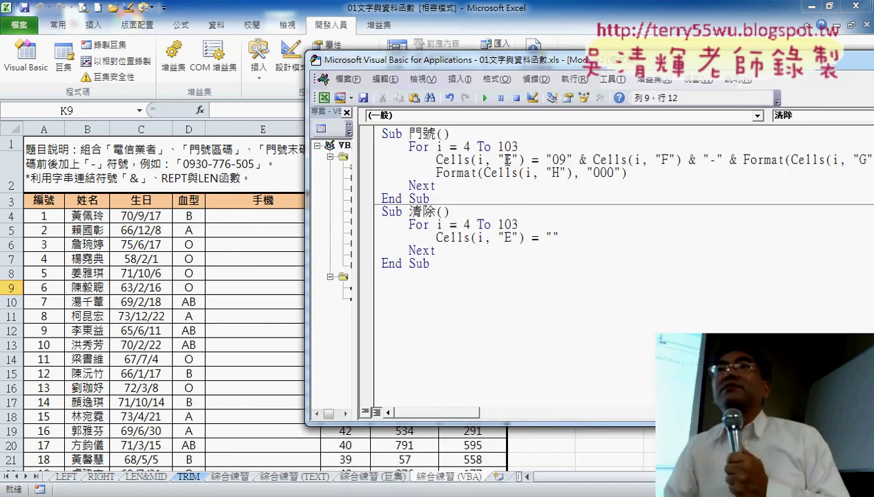
left_click(566, 296)
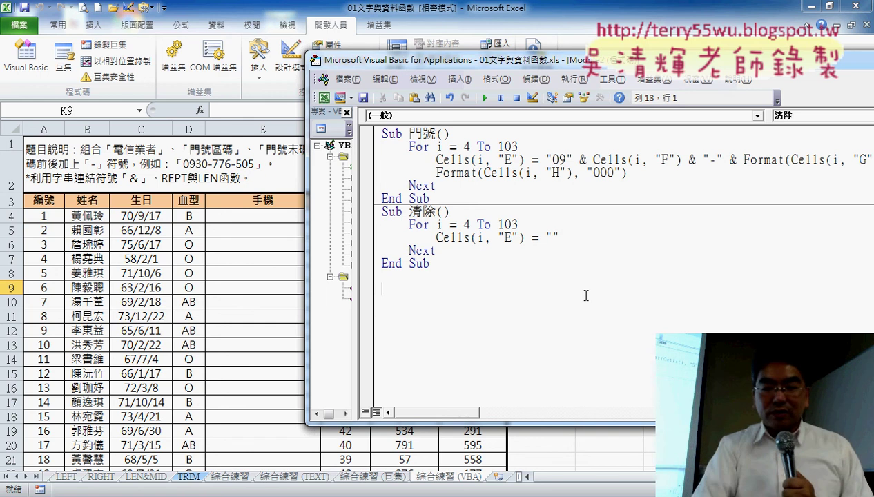
left_click_drag(555, 237, 572, 236)
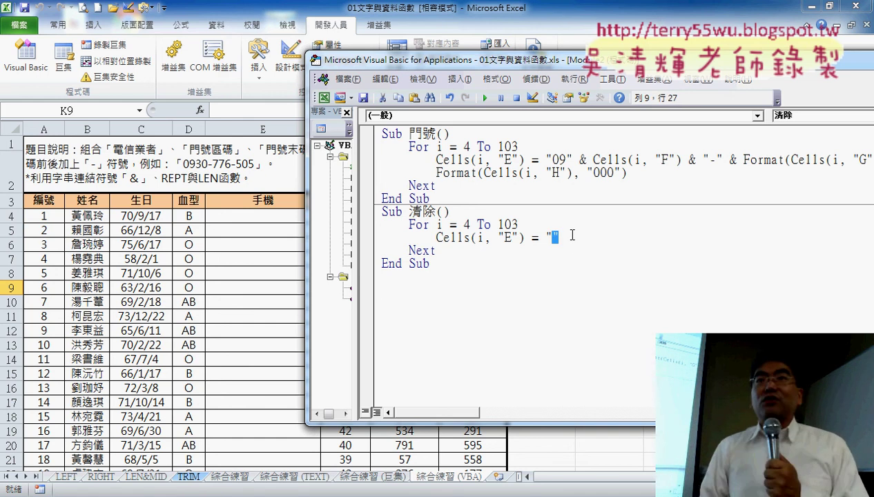
type("\"")
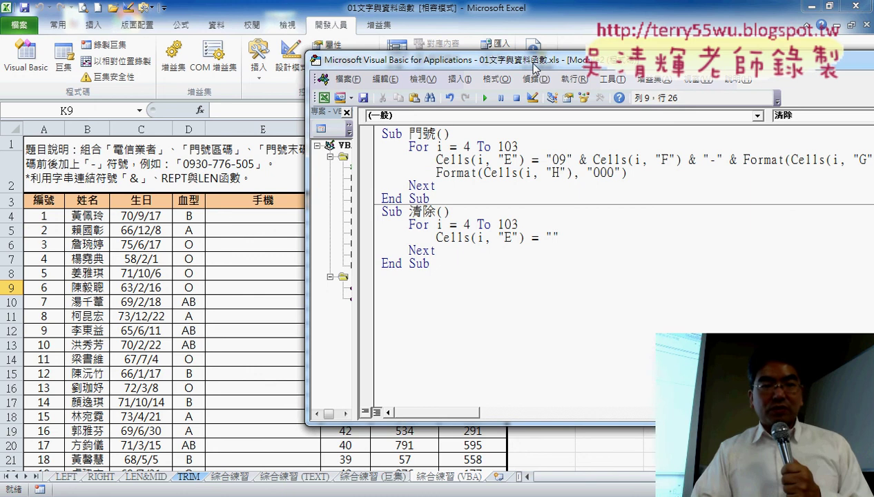
Review the full Module2 code lines beside the worksheet buttons, then switch to the PowerPoint slides
left_click_drag(533, 67, 254, 82)
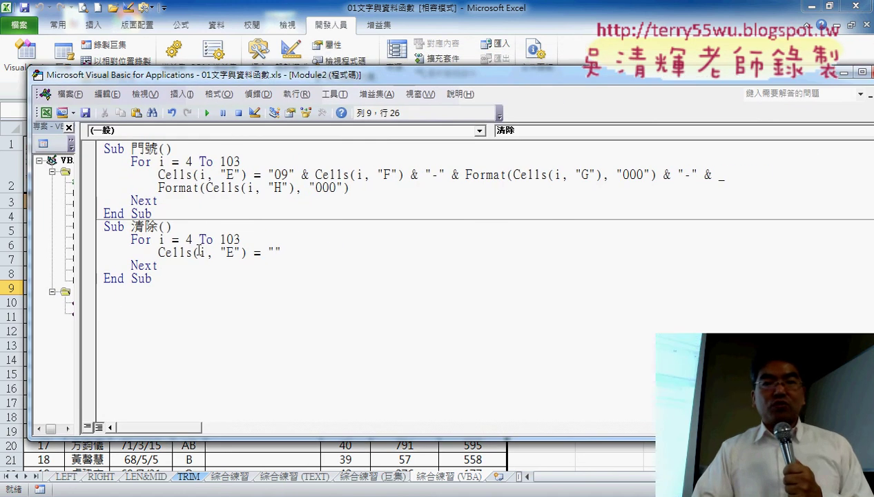
left_click(163, 280)
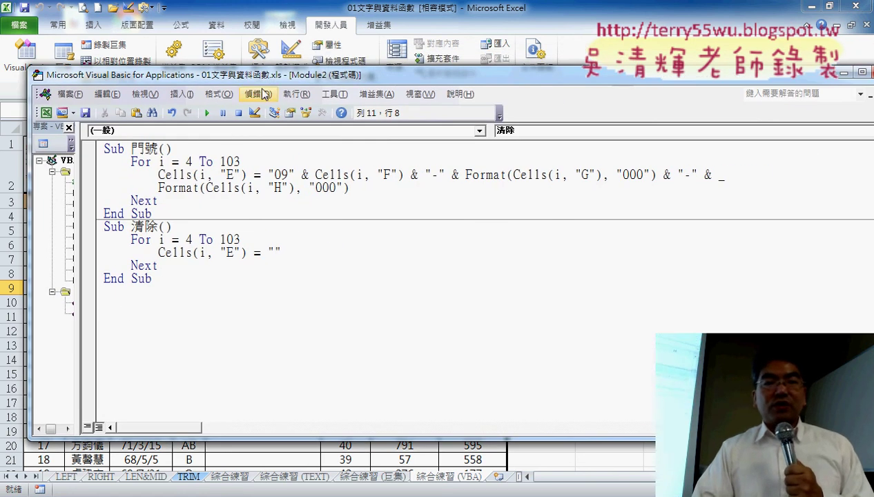
mouse_move(273, 78)
left_mouse_down()
mouse_move(308, 279)
mouse_move(279, 76)
left_mouse_up()
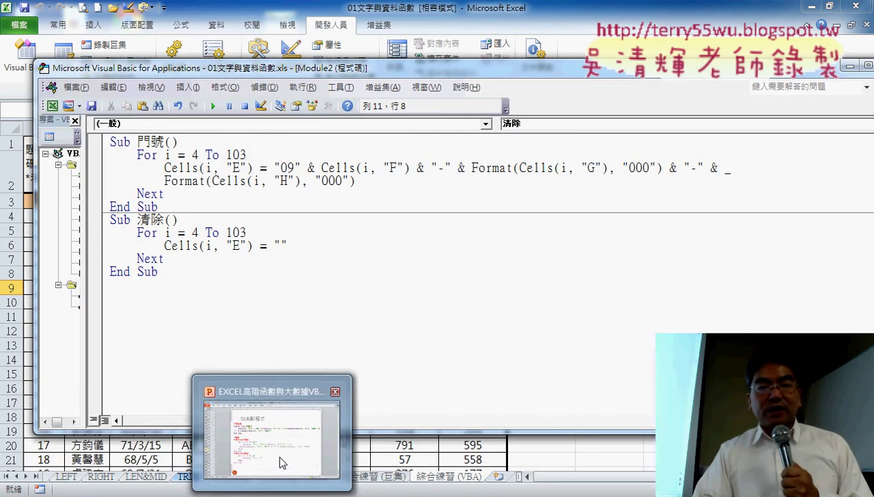
left_click(283, 463)
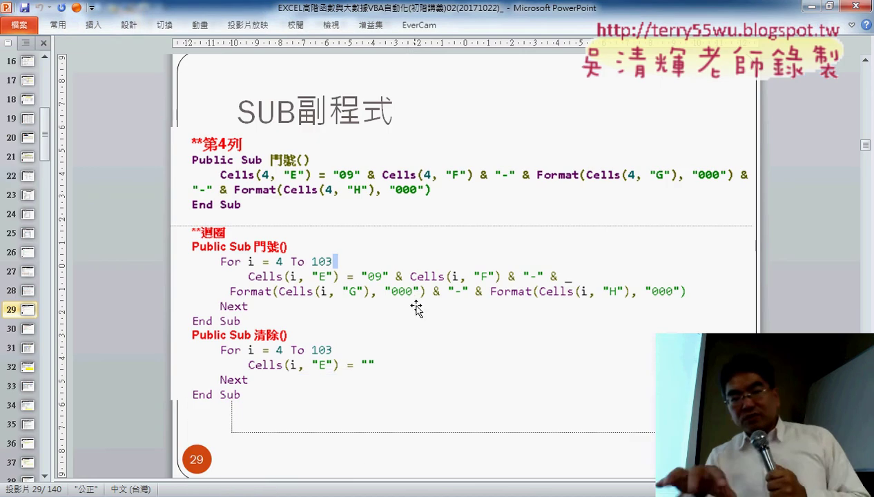
Look over slide 29's SUB副程式 code picture, then minimize PowerPoint to return to the VBA editor
left_click(416, 302)
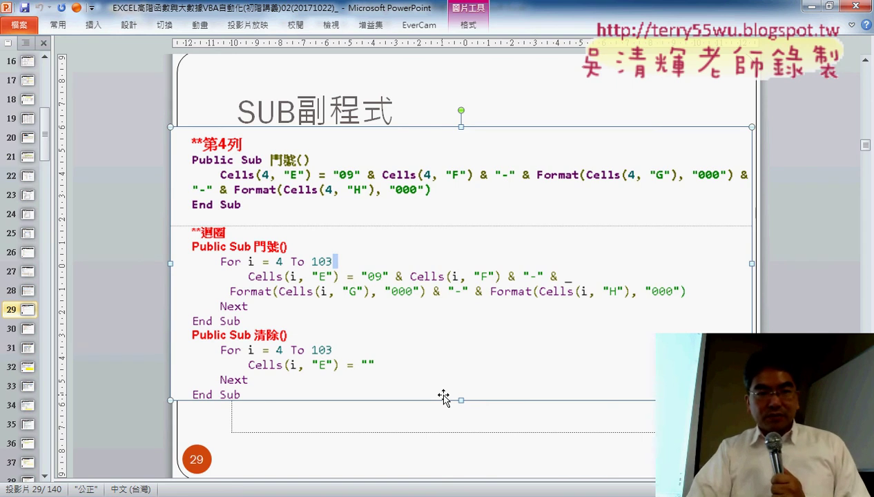
scroll(451, 406, "down", 1)
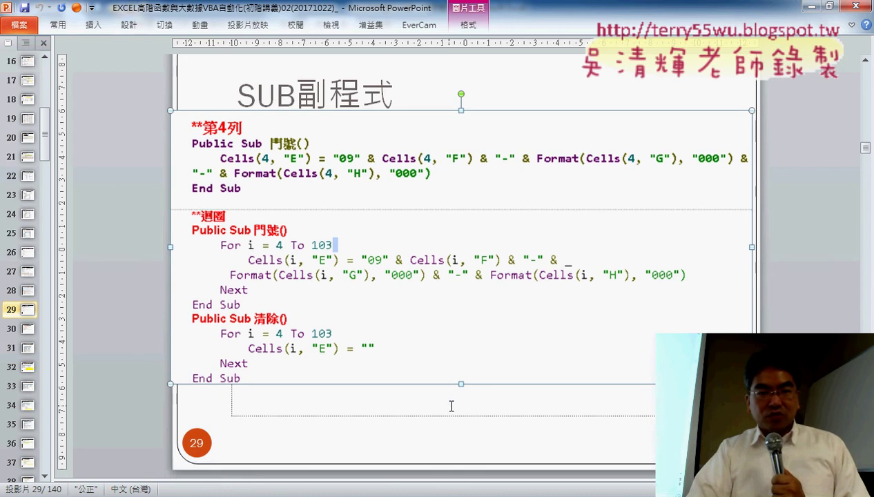
scroll(451, 406, "down", 2)
scroll(451, 406, "up", 2)
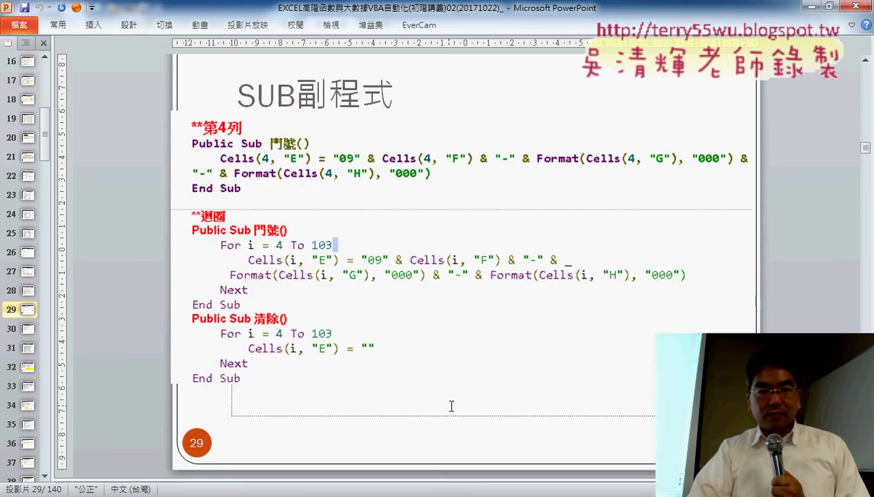
scroll(452, 406, "down", 2)
scroll(451, 406, "up", 2)
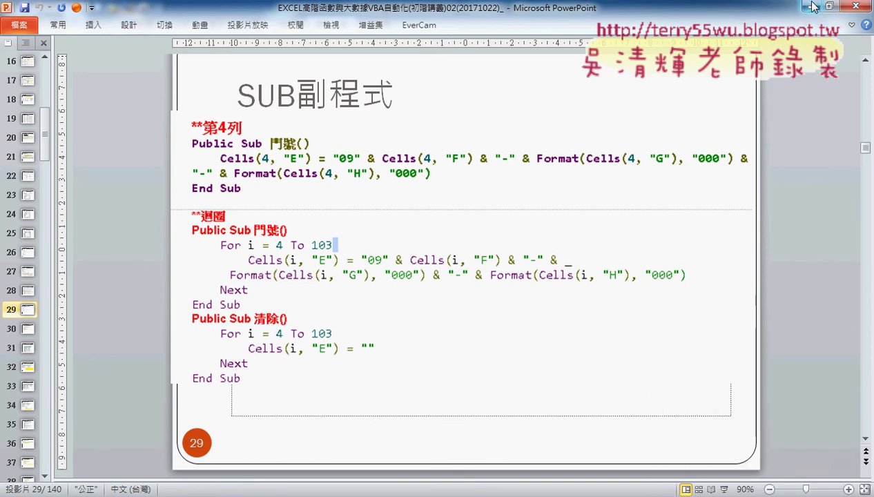
left_click(811, 6)
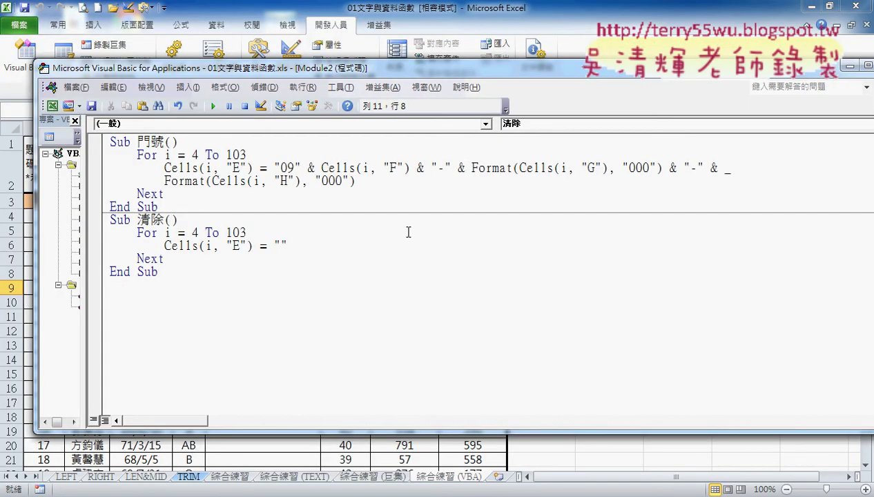